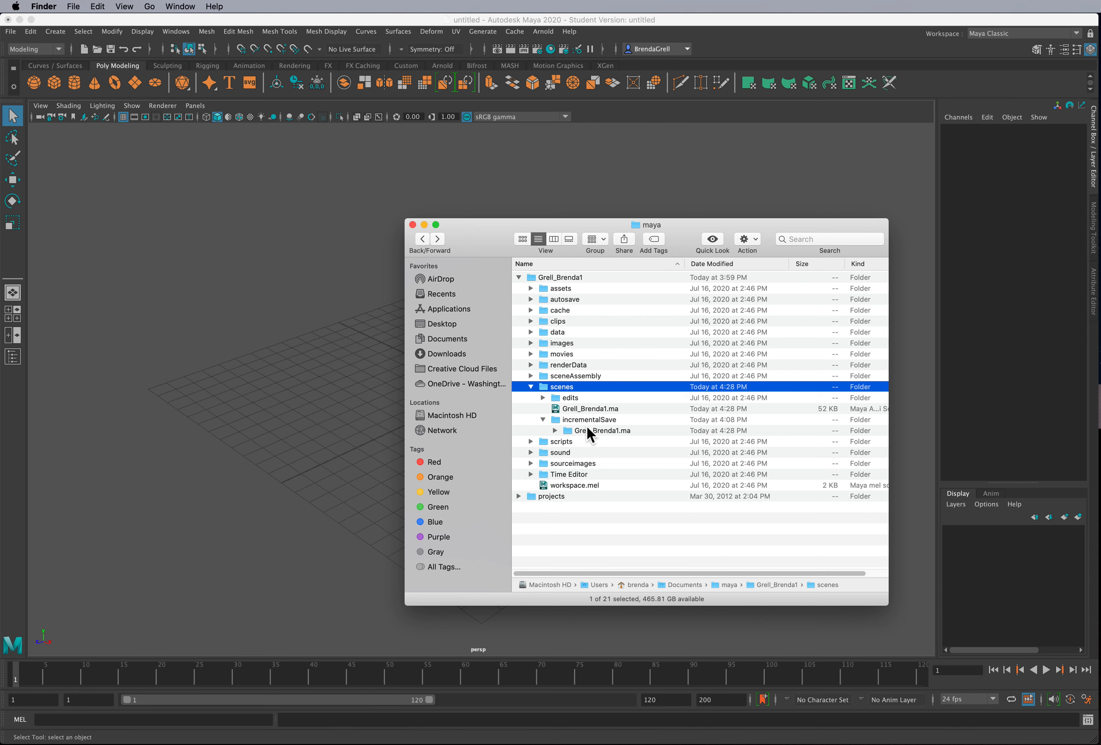
Look through the incremental save files inside the first project's scenes folder, then collapse the project folder.
click(555, 431)
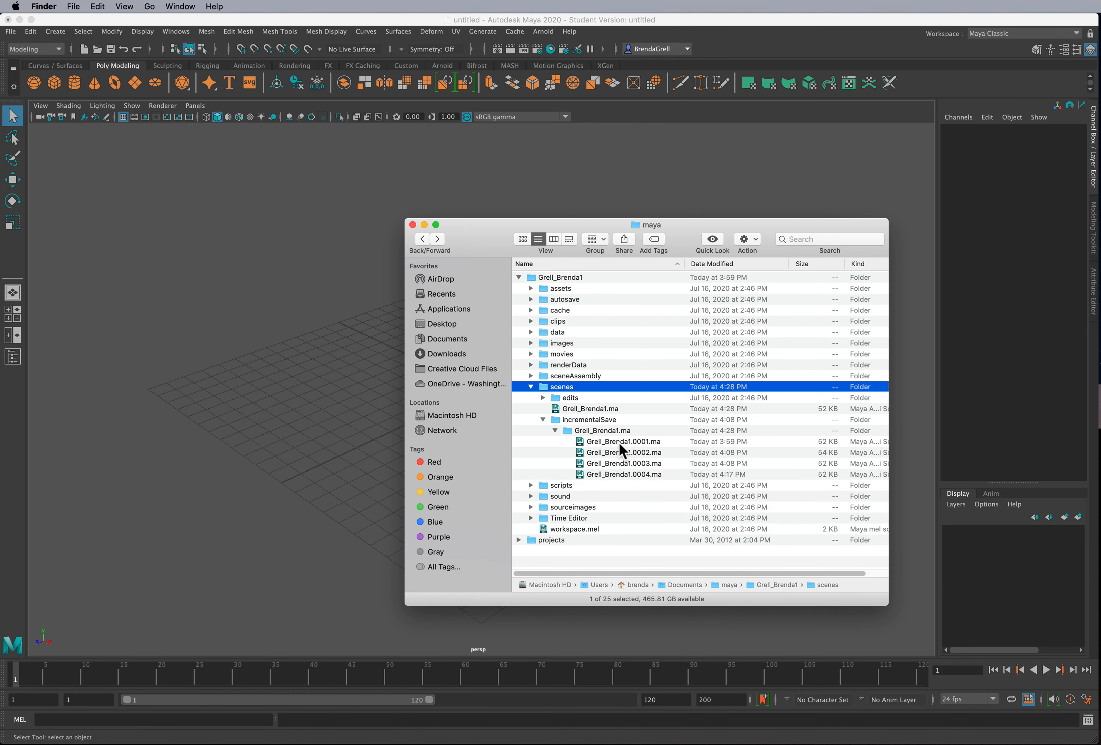
click(555, 430)
click(555, 430)
click(554, 431)
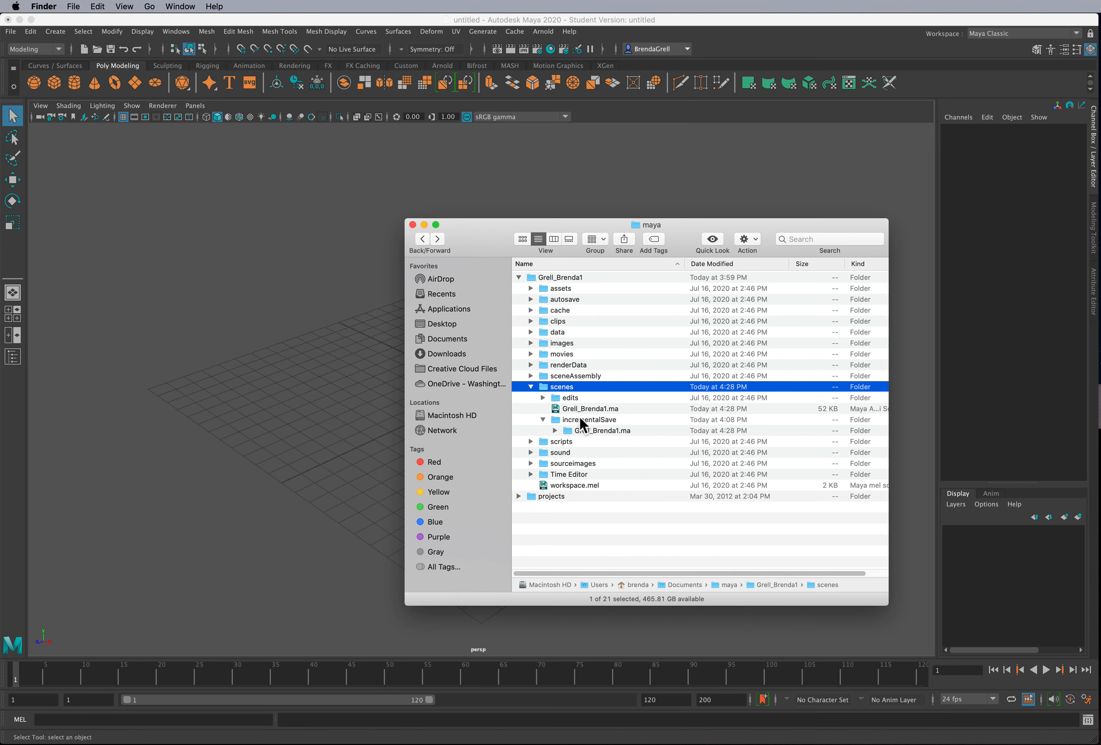
click(533, 387)
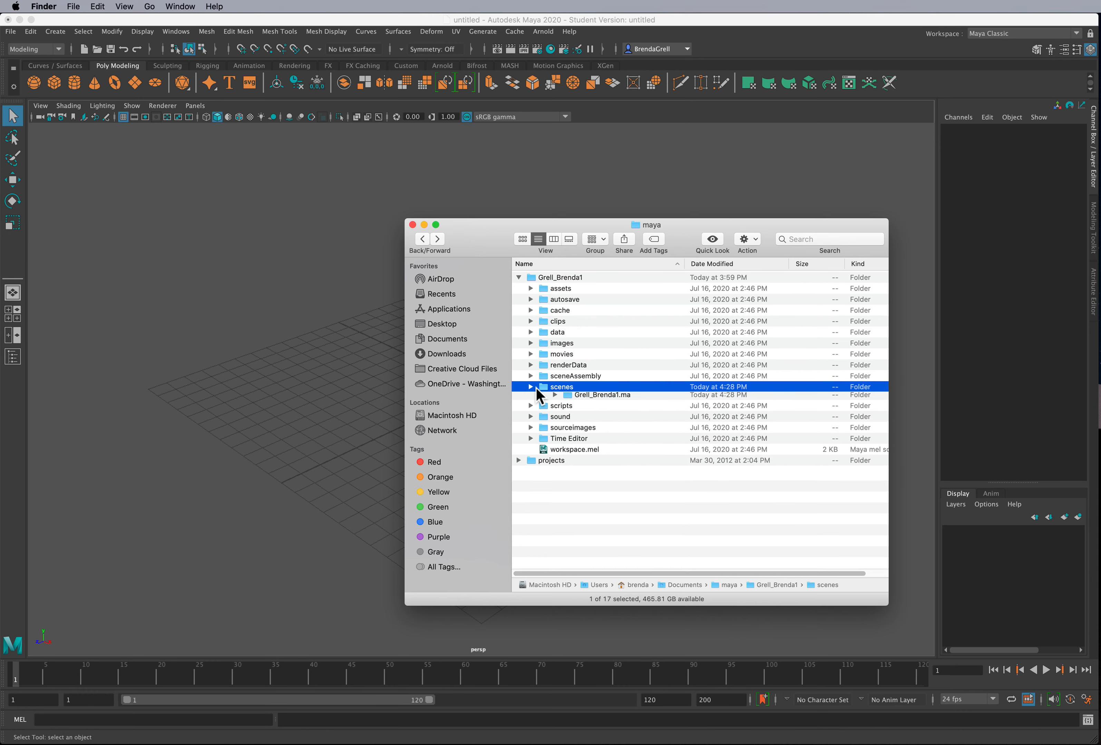
click(518, 277)
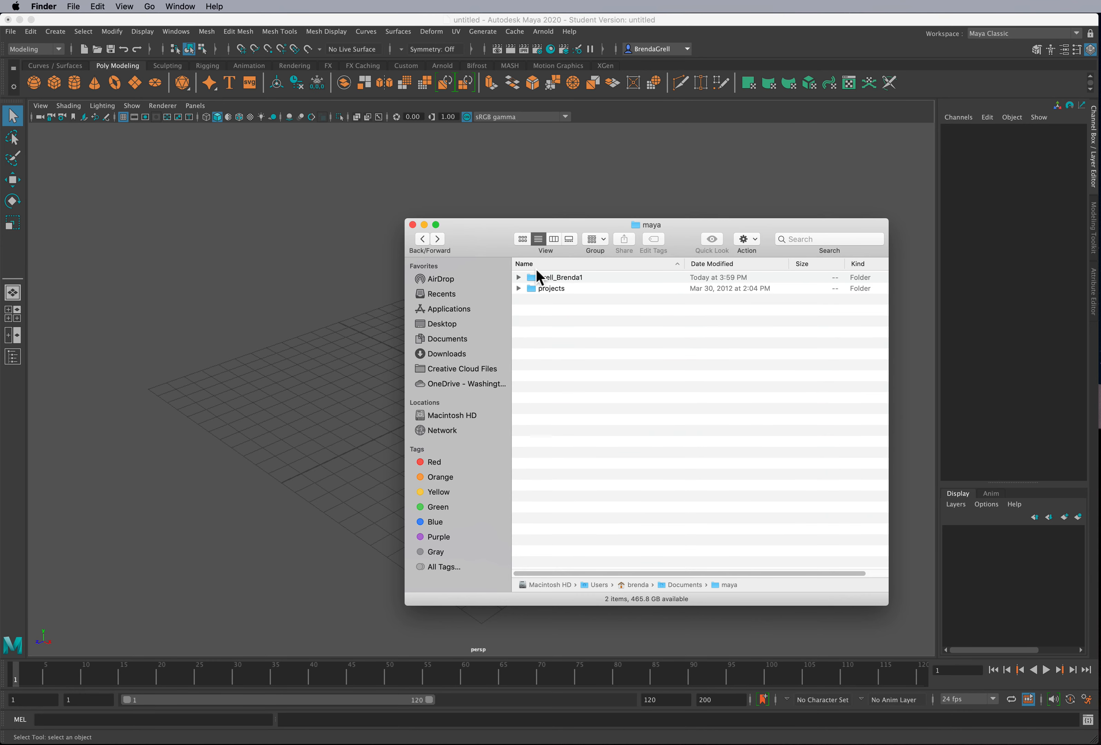
Switch to Maya and start a new scene, discarding the changes to the untitled scene.
click(357, 345)
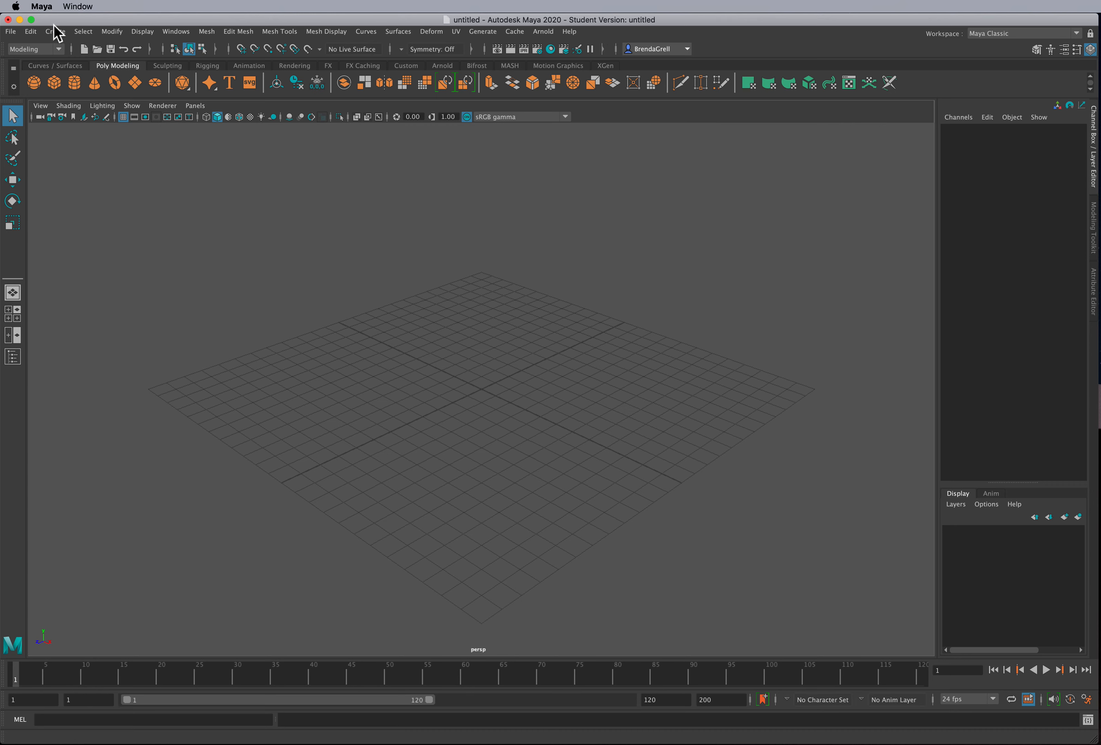
click(11, 31)
click(27, 54)
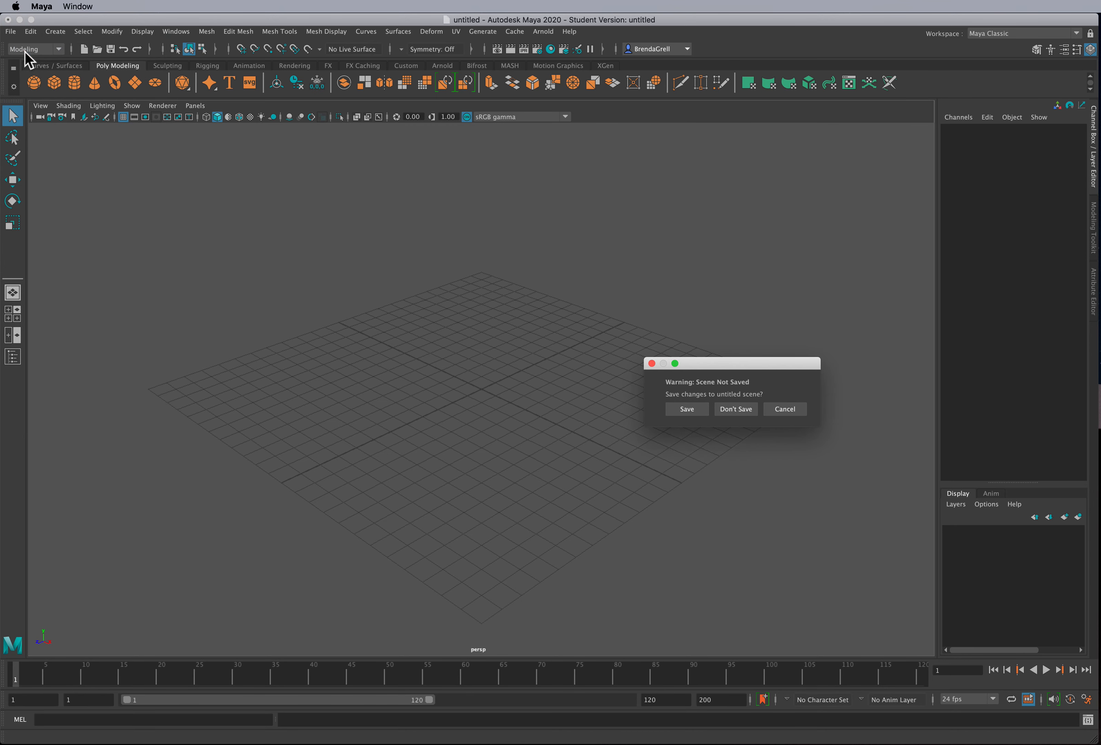
click(737, 413)
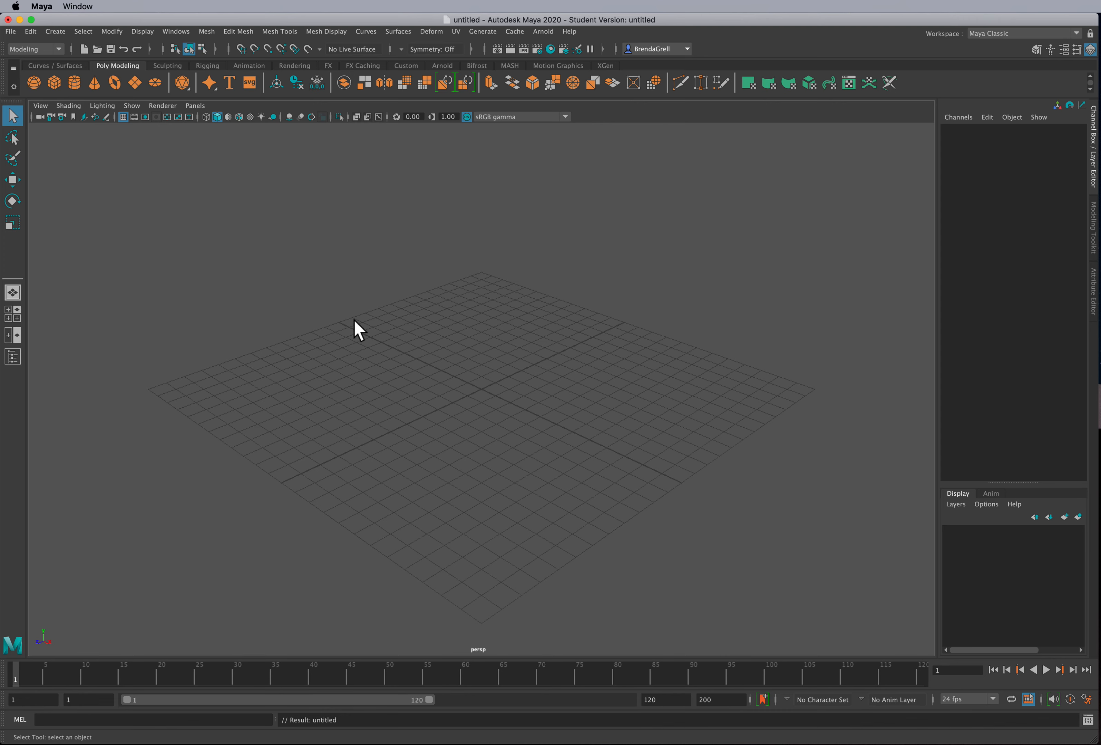
In Set Project, create a folder in Documents/maya named with the owner's last name, underscore, first name and the number 2.
click(11, 31)
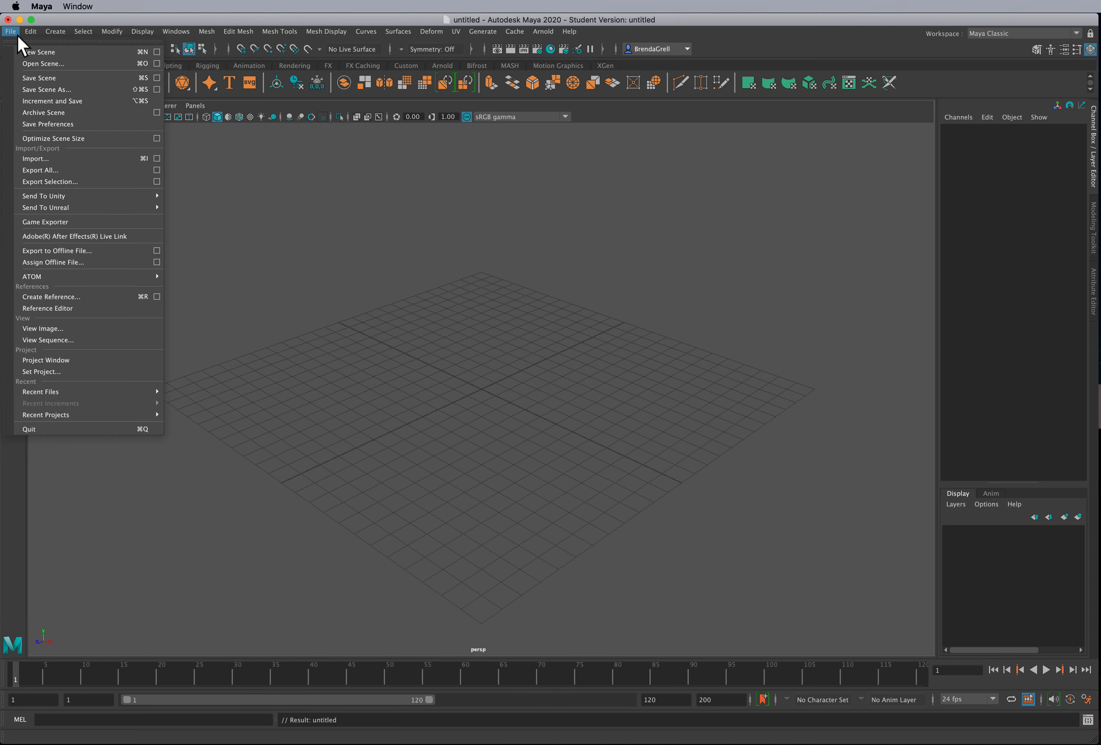
click(56, 373)
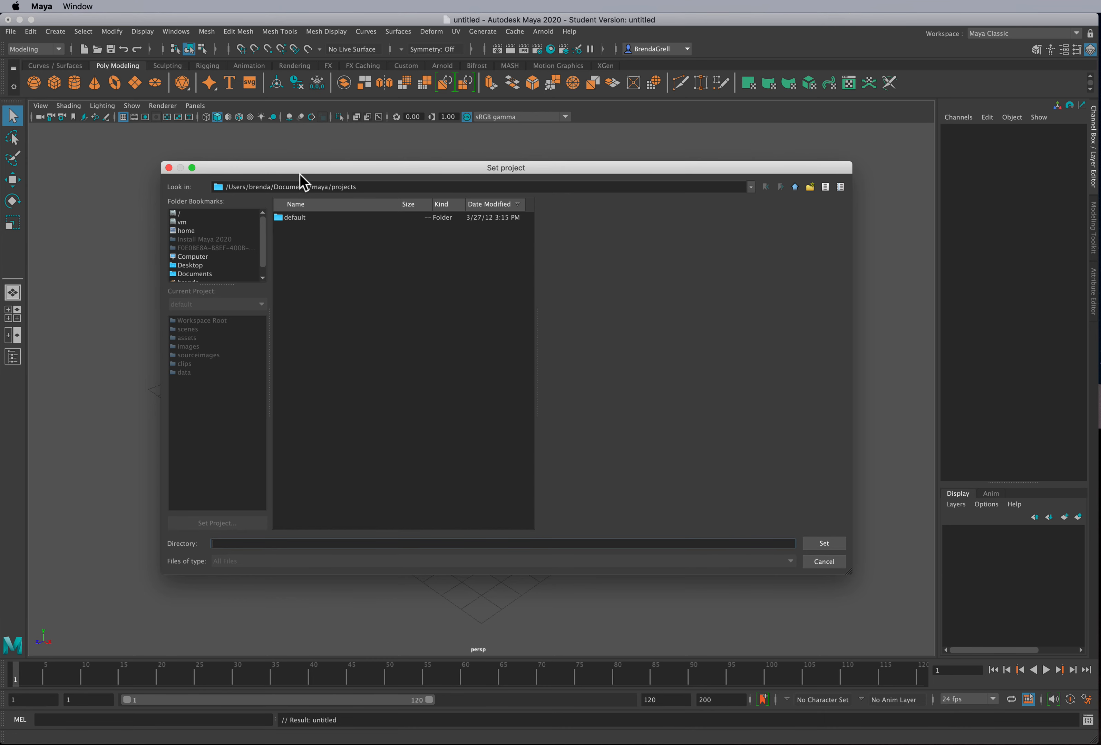
click(323, 188)
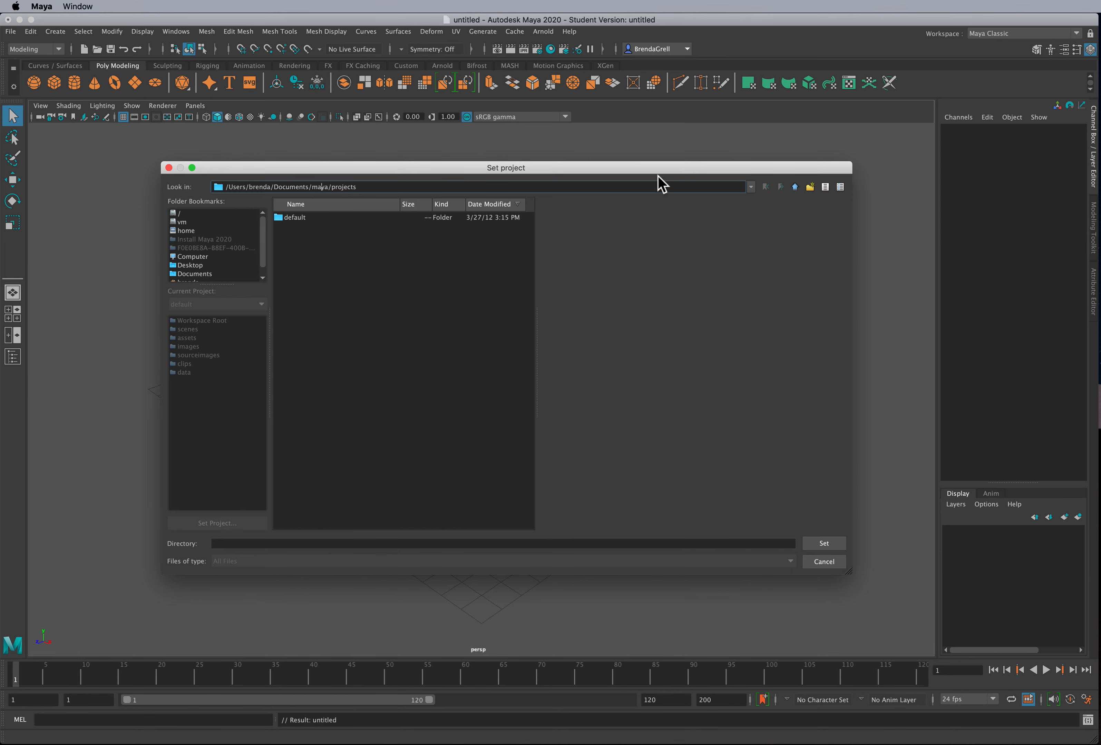
click(795, 186)
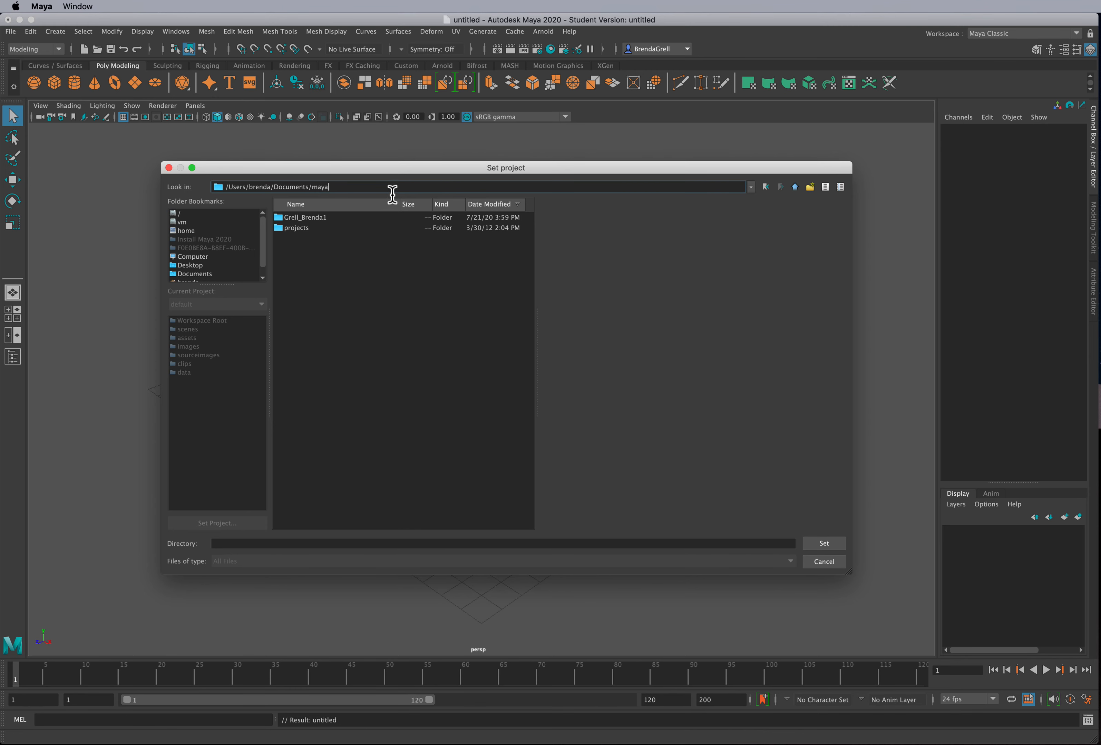
click(810, 188)
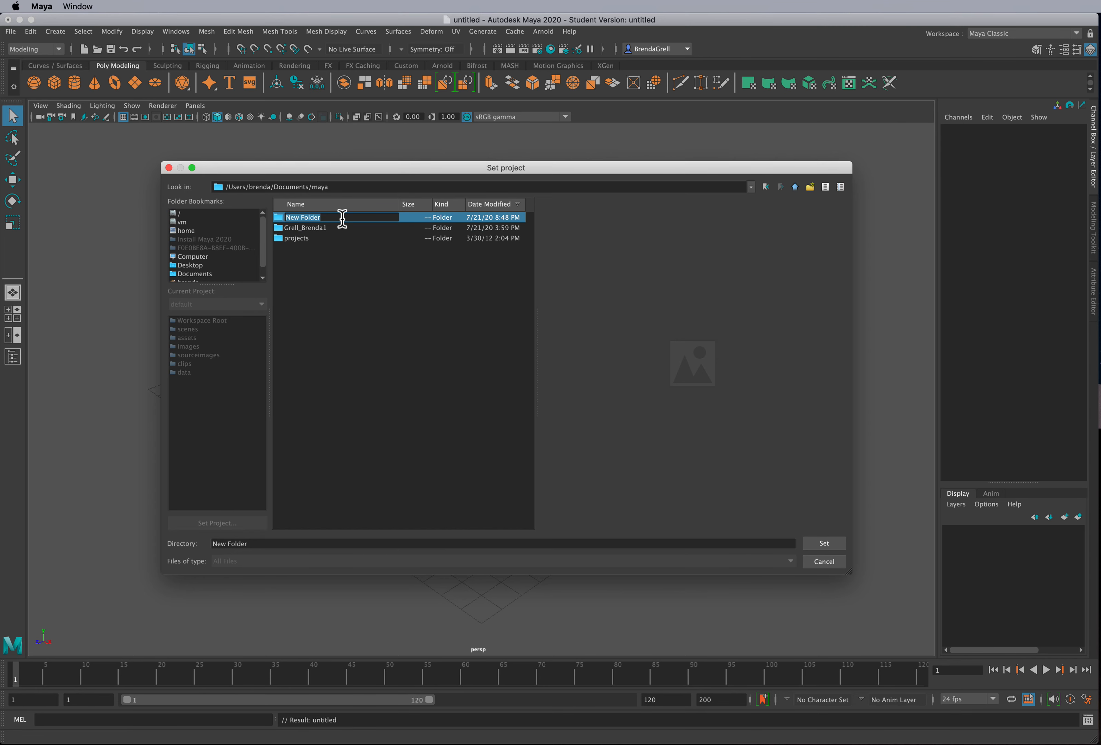
text(Grell_Brenda2)
Set the new folder as the current project and create a default workspace in it.
click(815, 547)
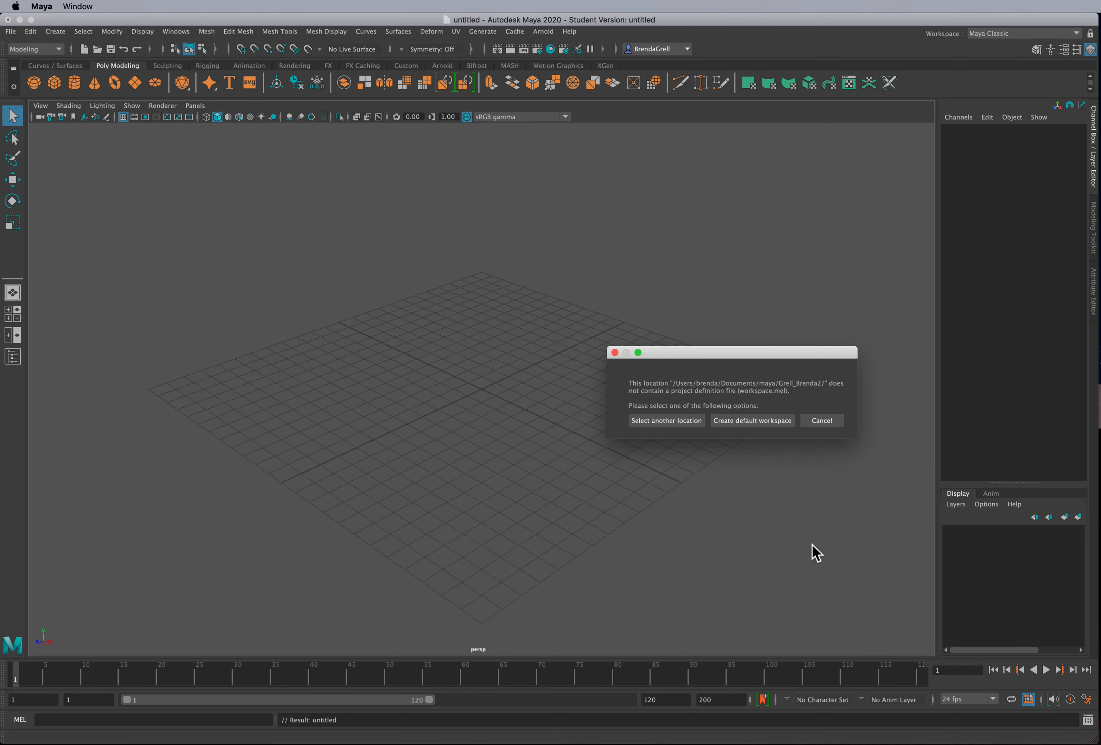
click(746, 424)
click(750, 423)
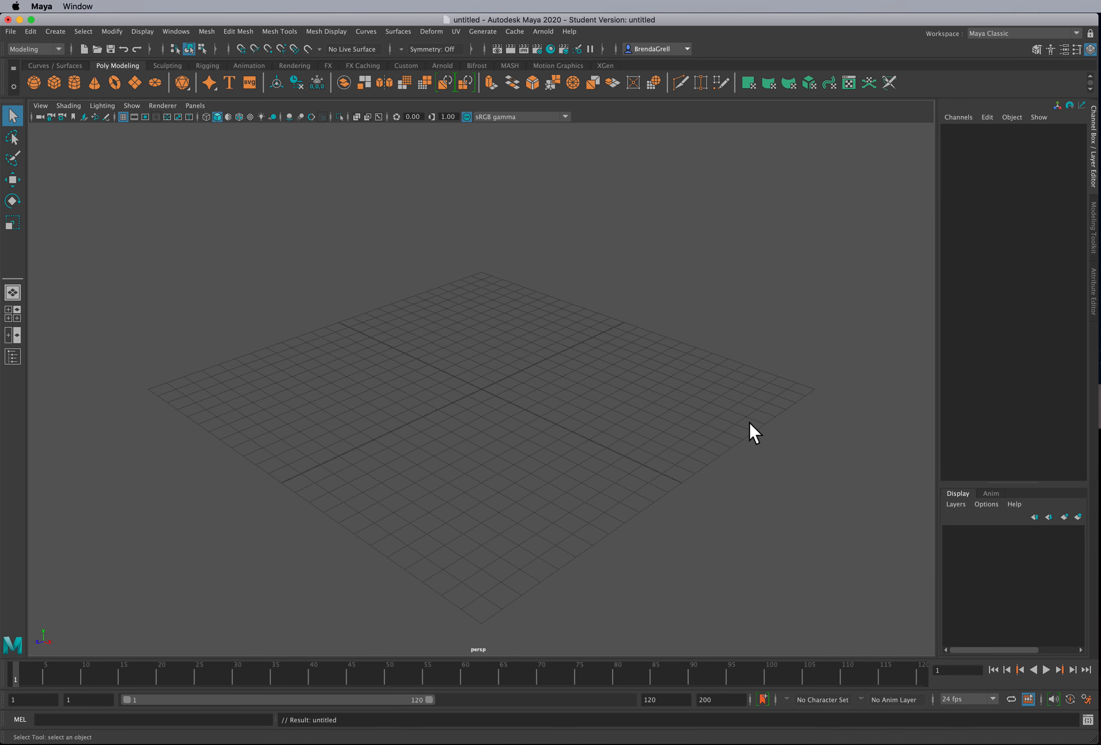
Switch to Finder and compare the contents of the new project folder with those of the first project folder.
key(super+Tab)
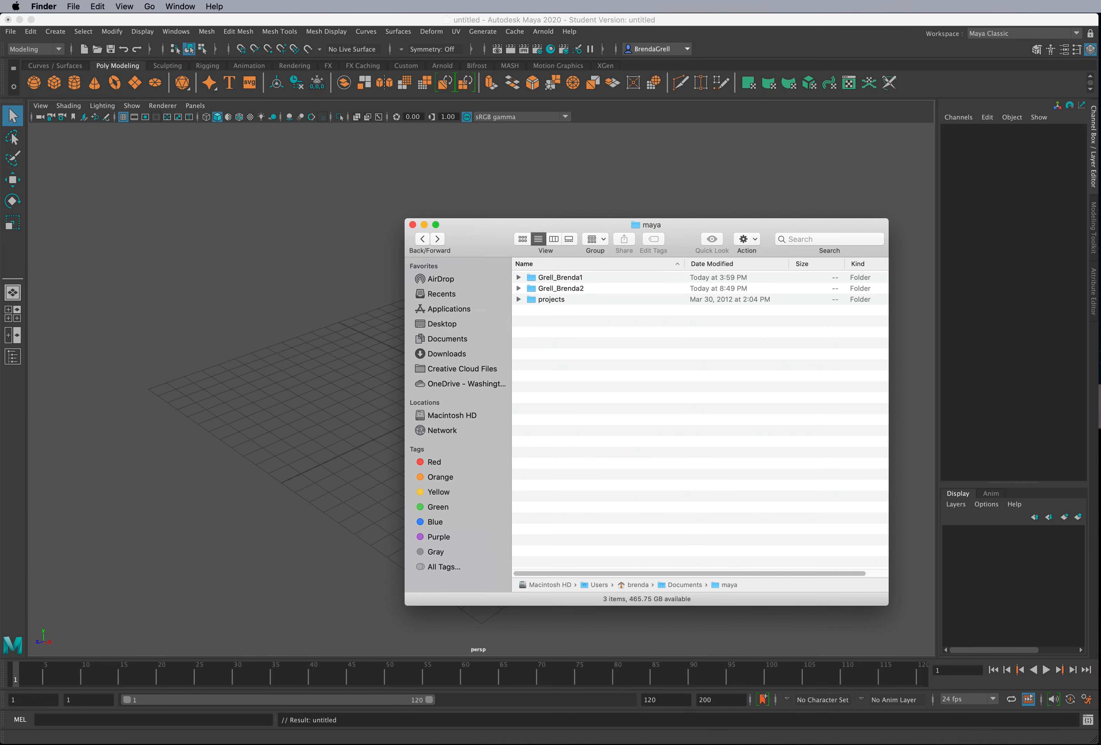
click(594, 290)
click(519, 288)
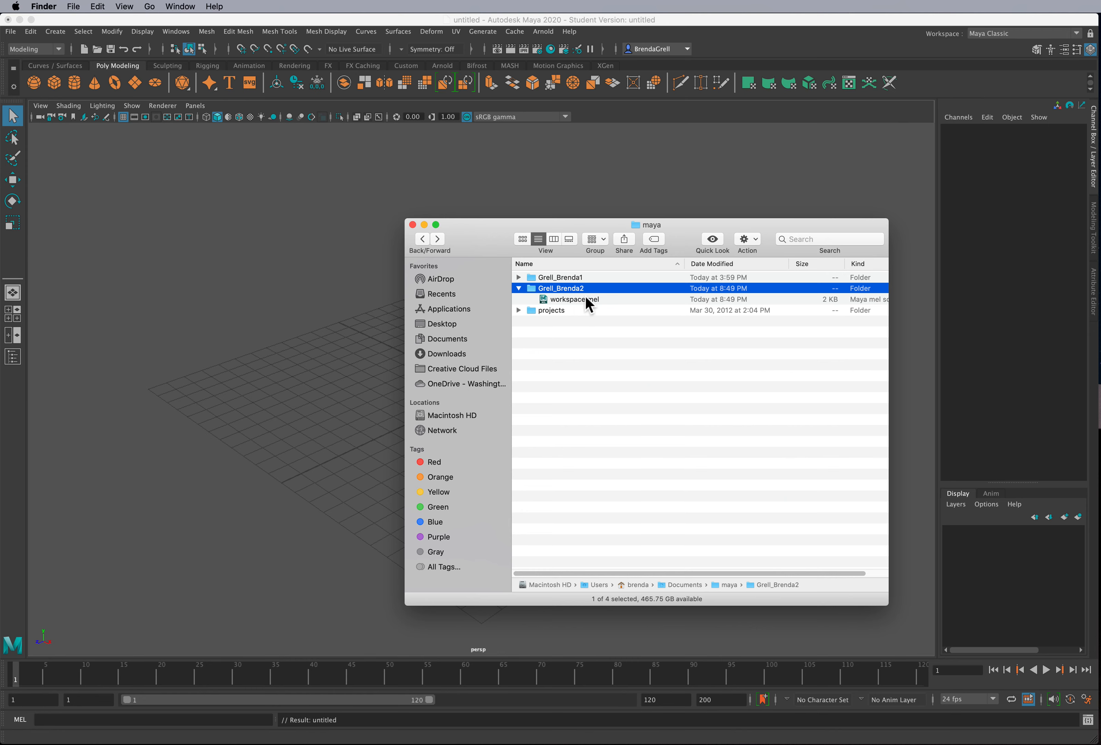
click(520, 283)
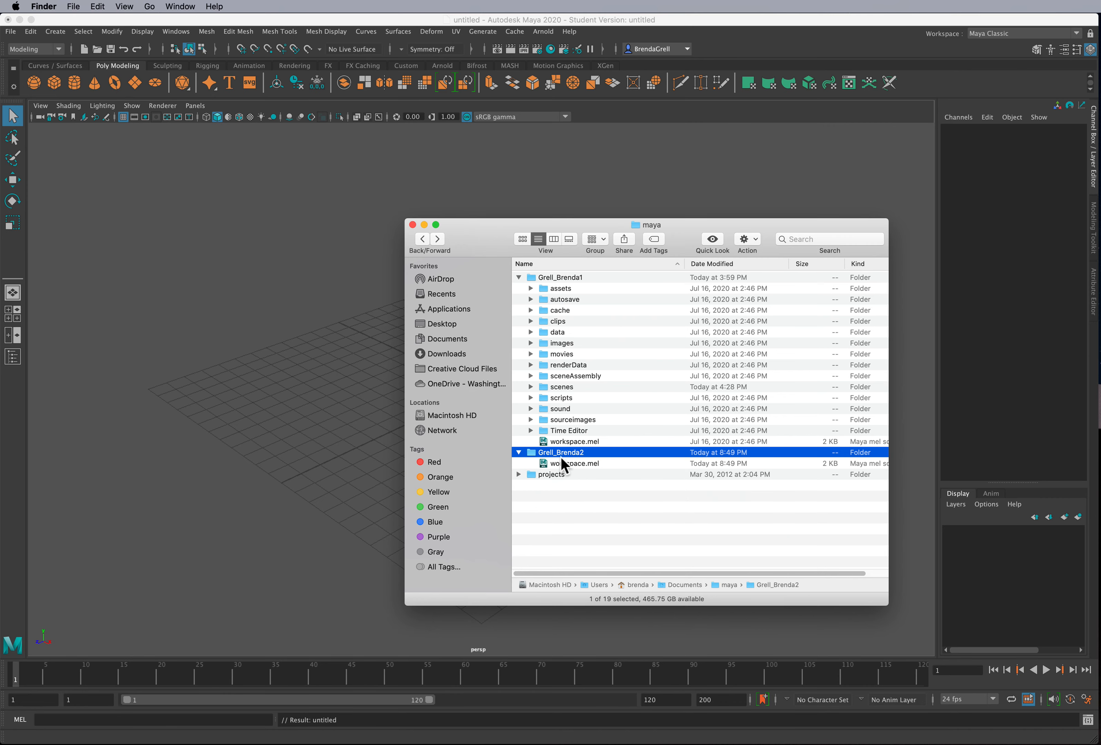
Generate the new project's default folders by accepting its project locations in Maya, and view the folders in Finder.
click(285, 393)
click(11, 31)
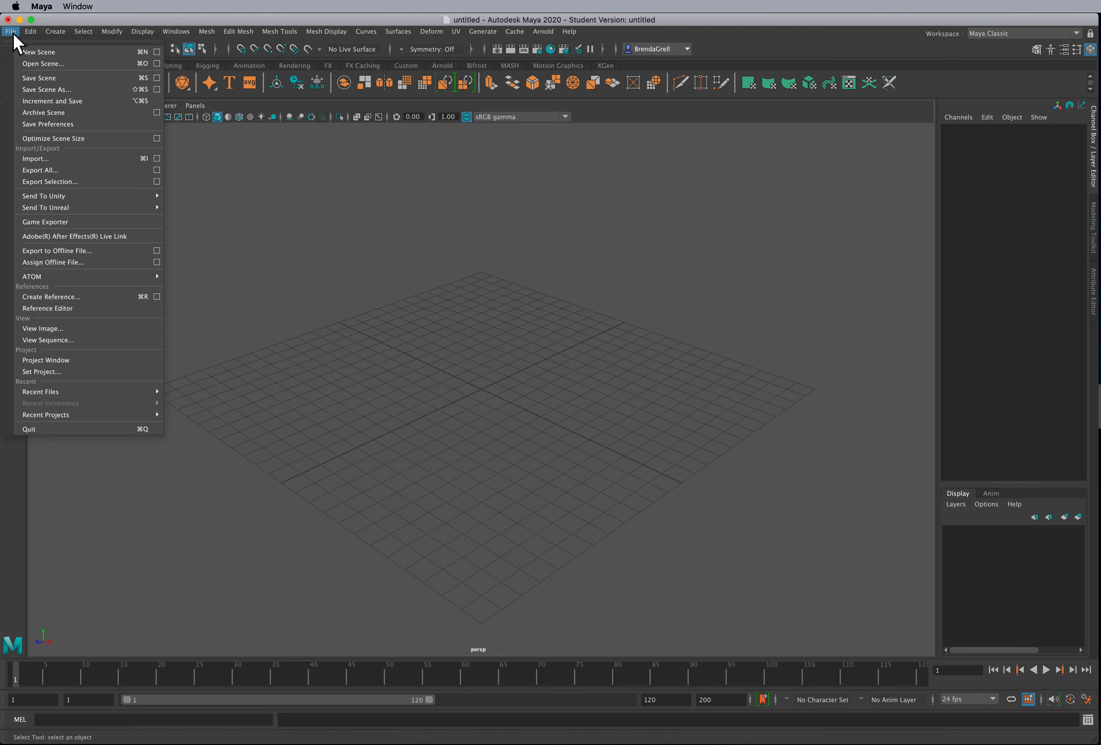
click(46, 361)
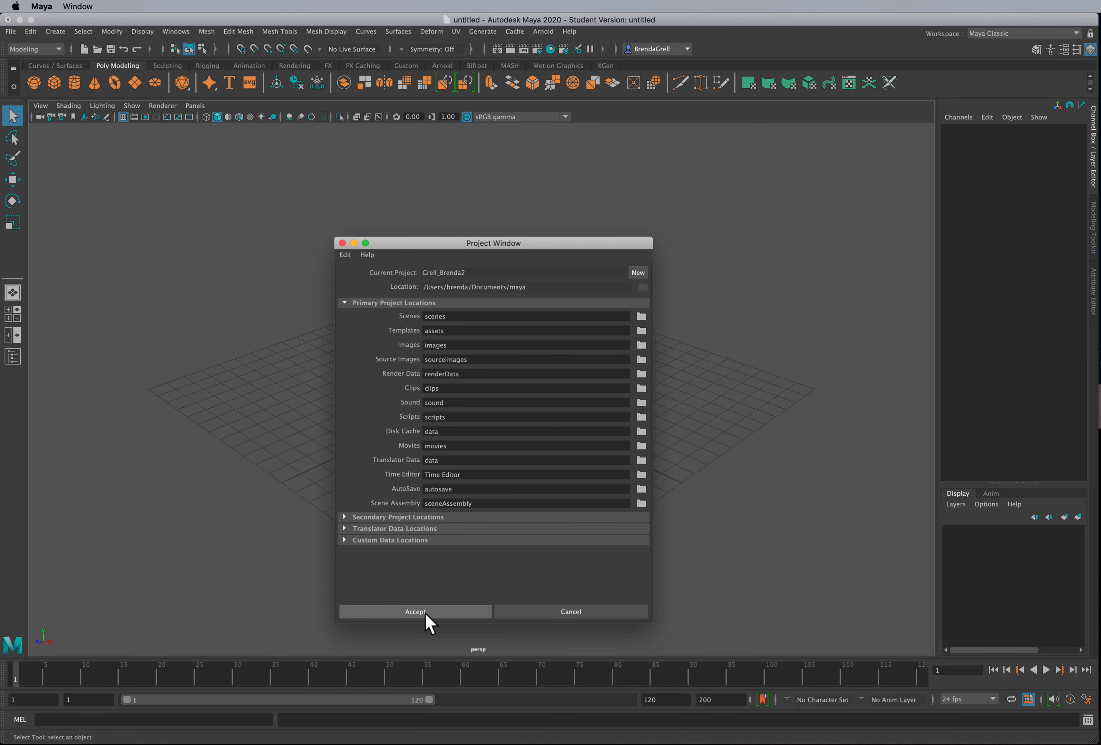
click(414, 612)
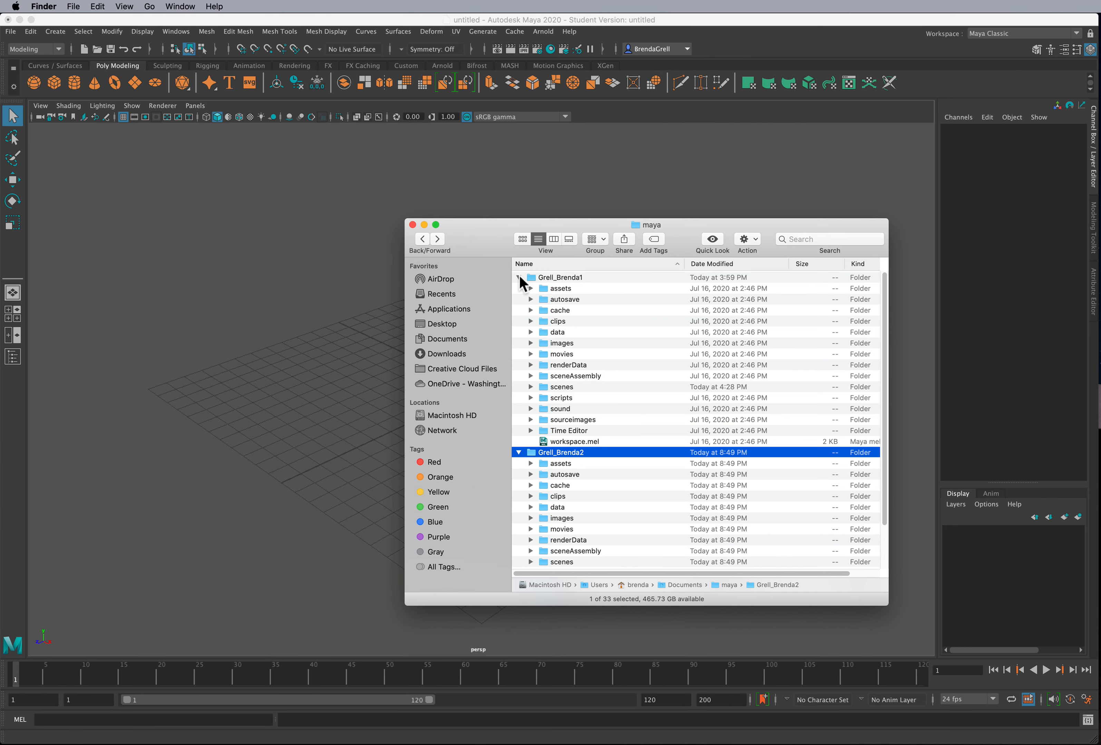
click(518, 277)
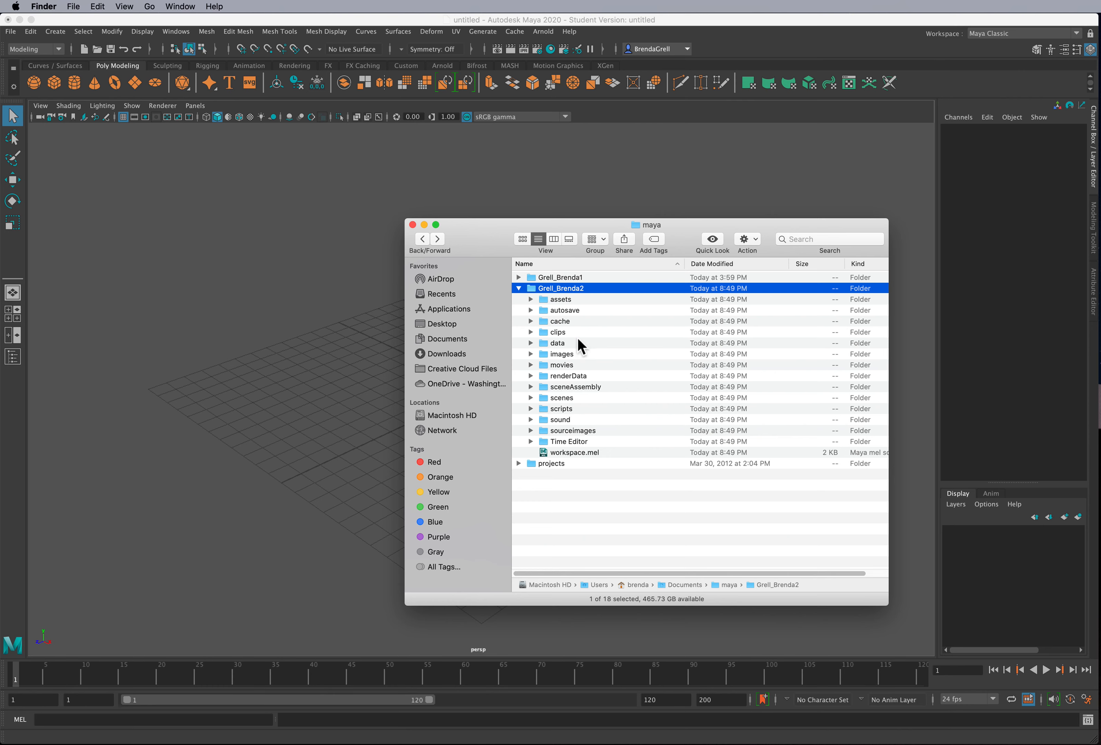
Switch to Maya, create a polygon sphere and scale it uniformly to about 3.575.
click(357, 375)
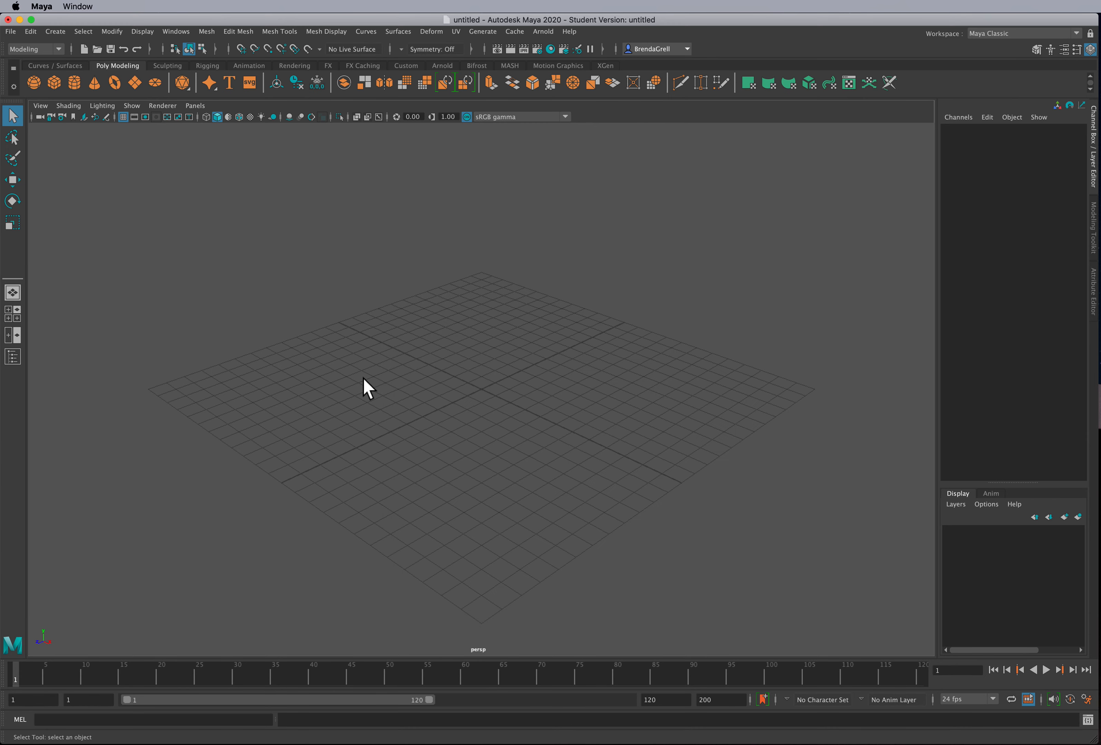
click(34, 83)
key(w)
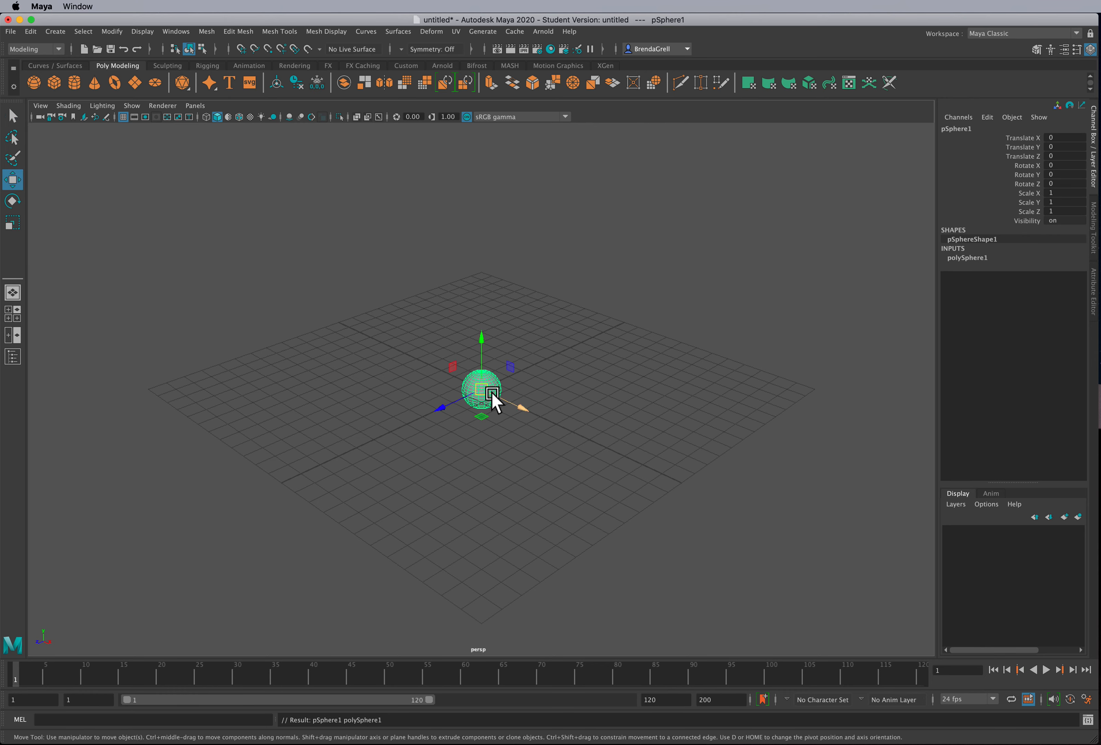
key(e)
key(r)
drag(483, 396, 570, 406)
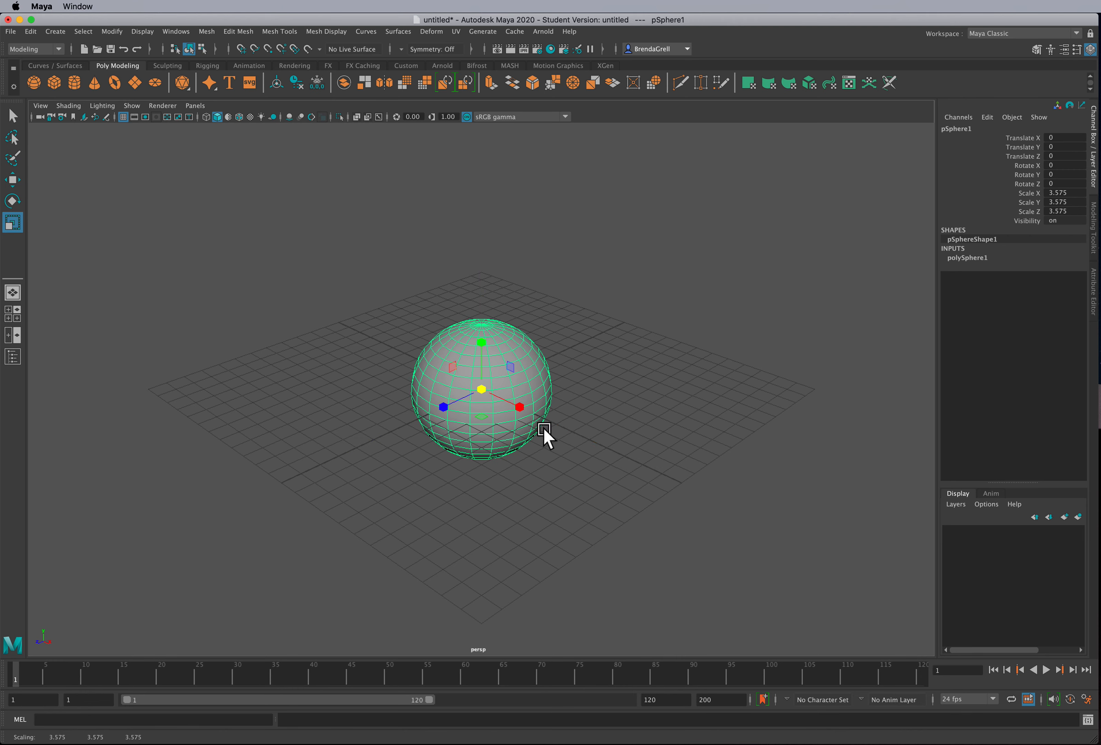
Save the scene with incremental save as Maya ASCII in the project's scenes folder, giving it the project's name.
click(16, 35)
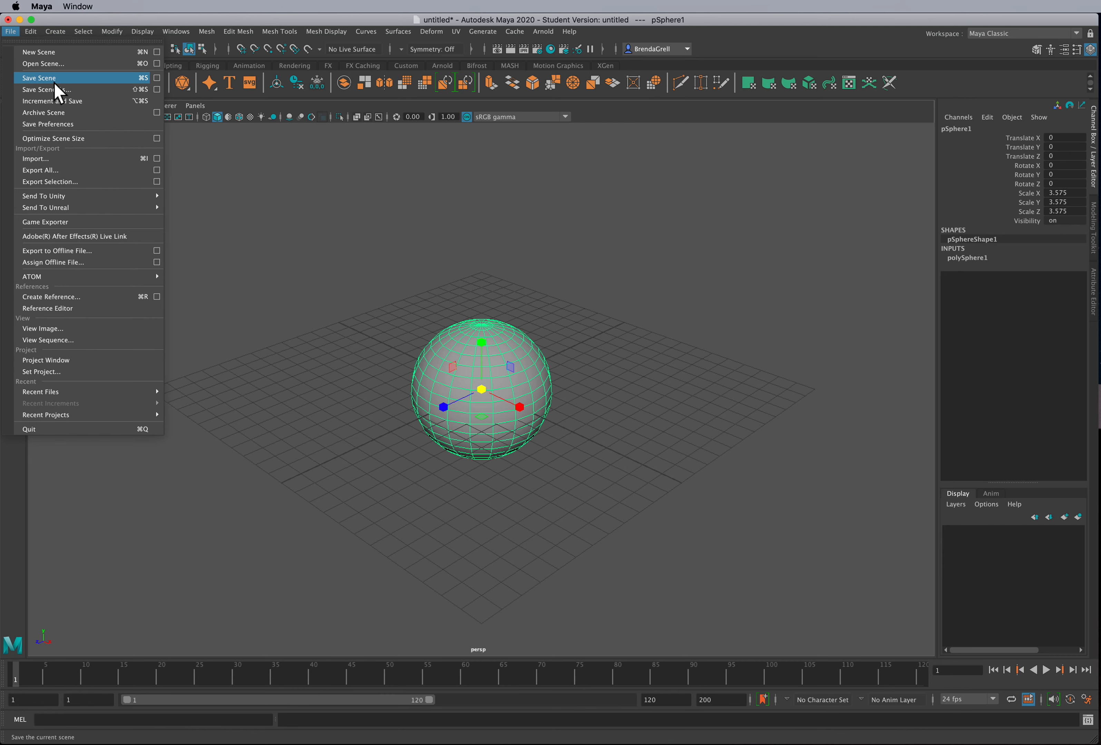
click(160, 79)
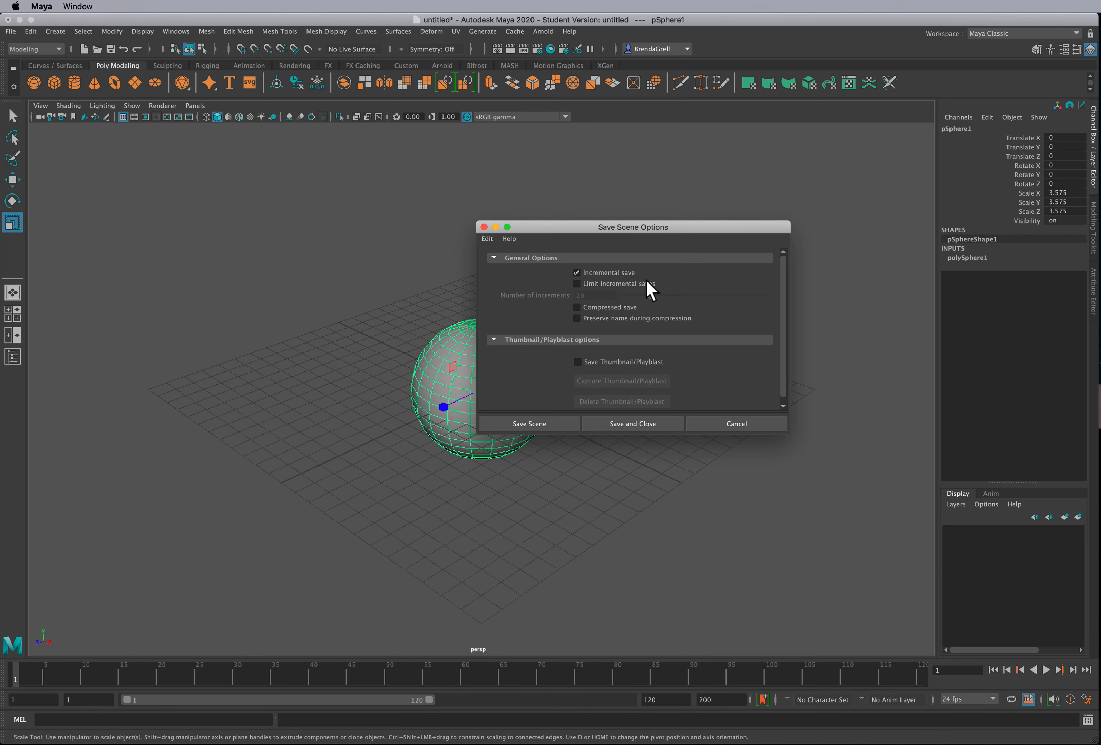
click(551, 428)
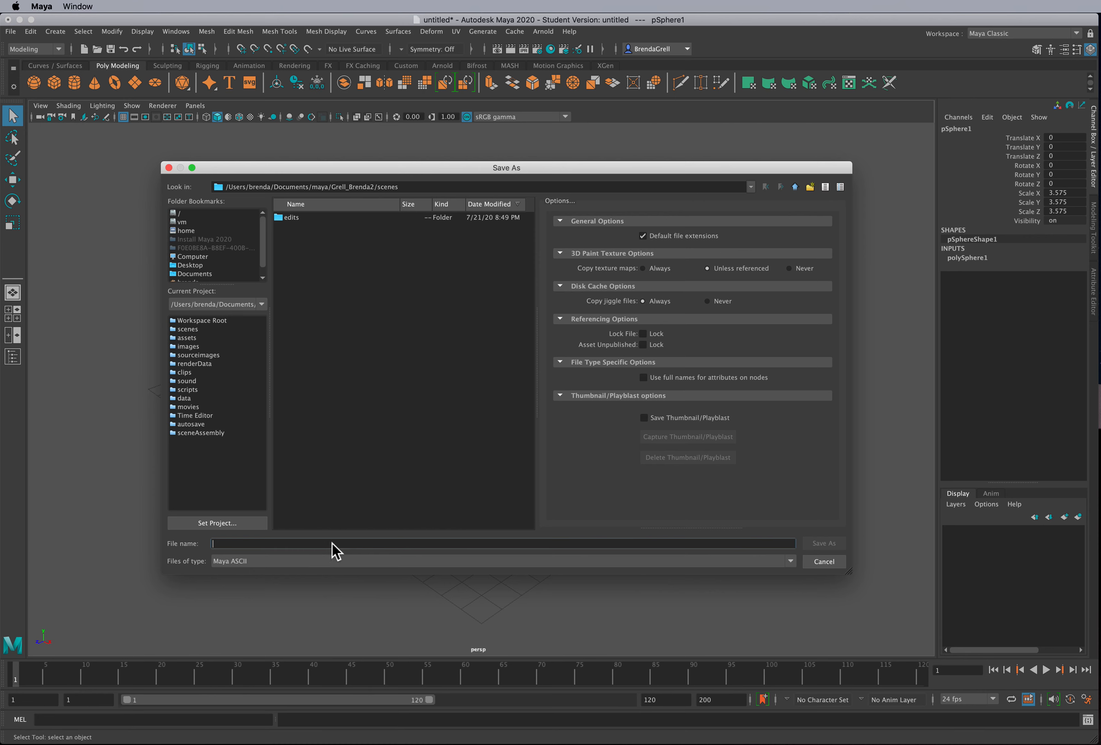
text(C)
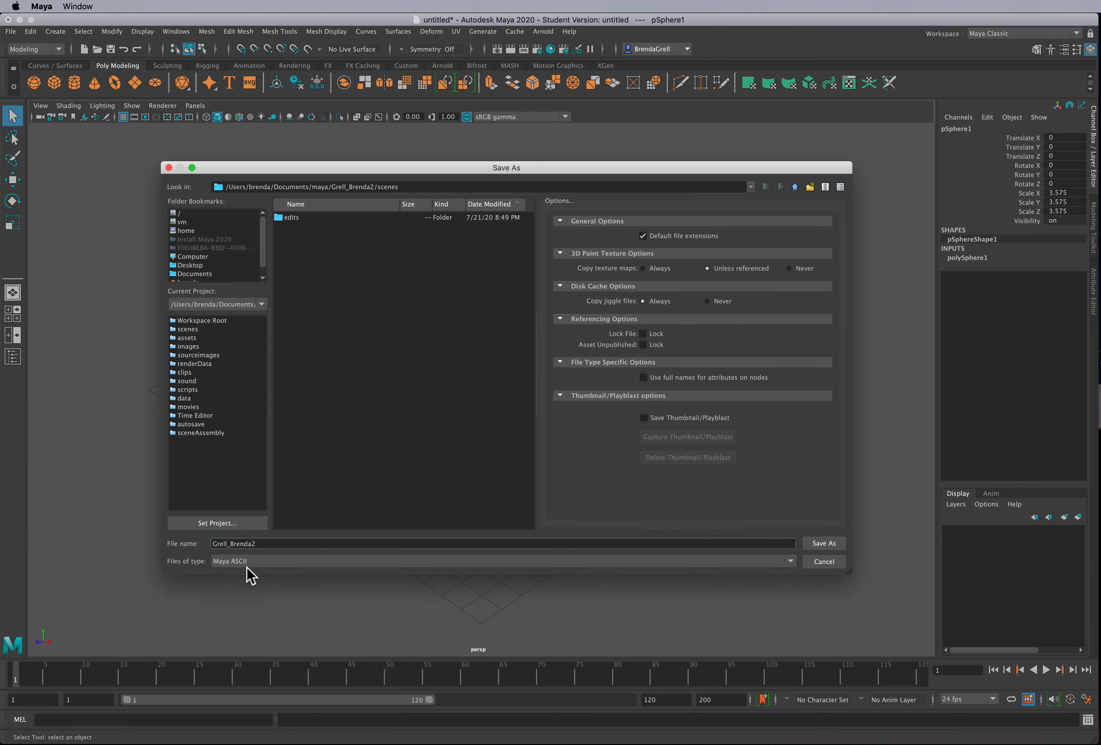
click(823, 544)
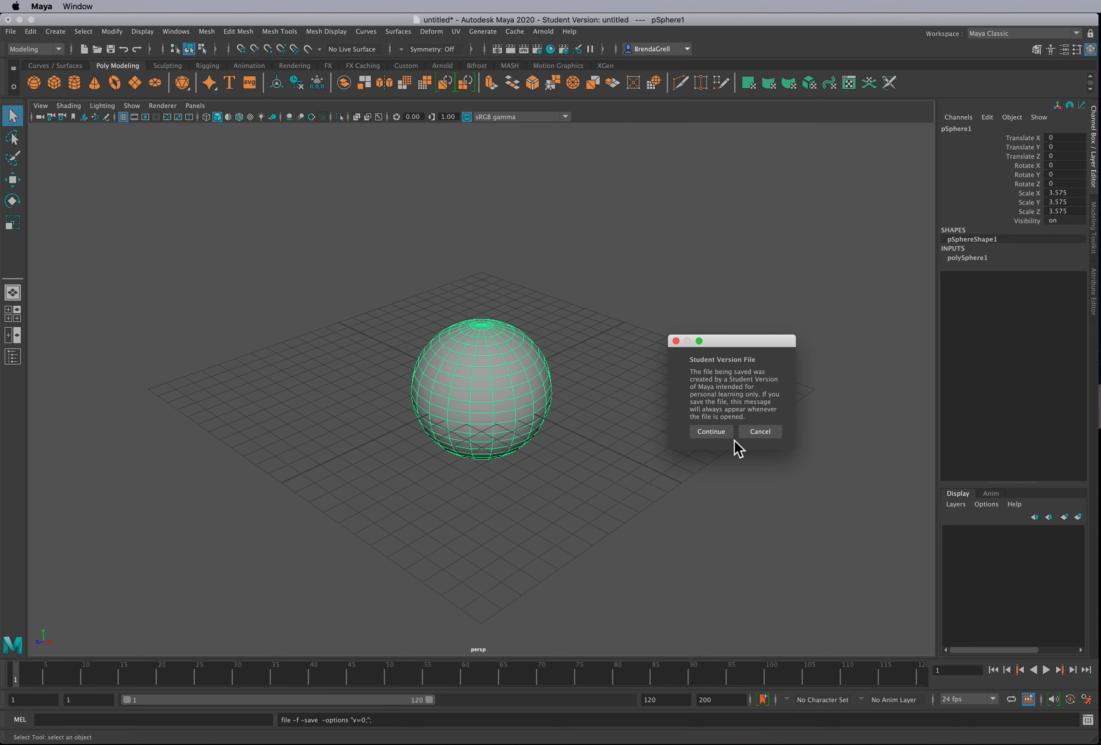
click(717, 434)
Move the sphere along the X axis to about -11.161.
key(r)
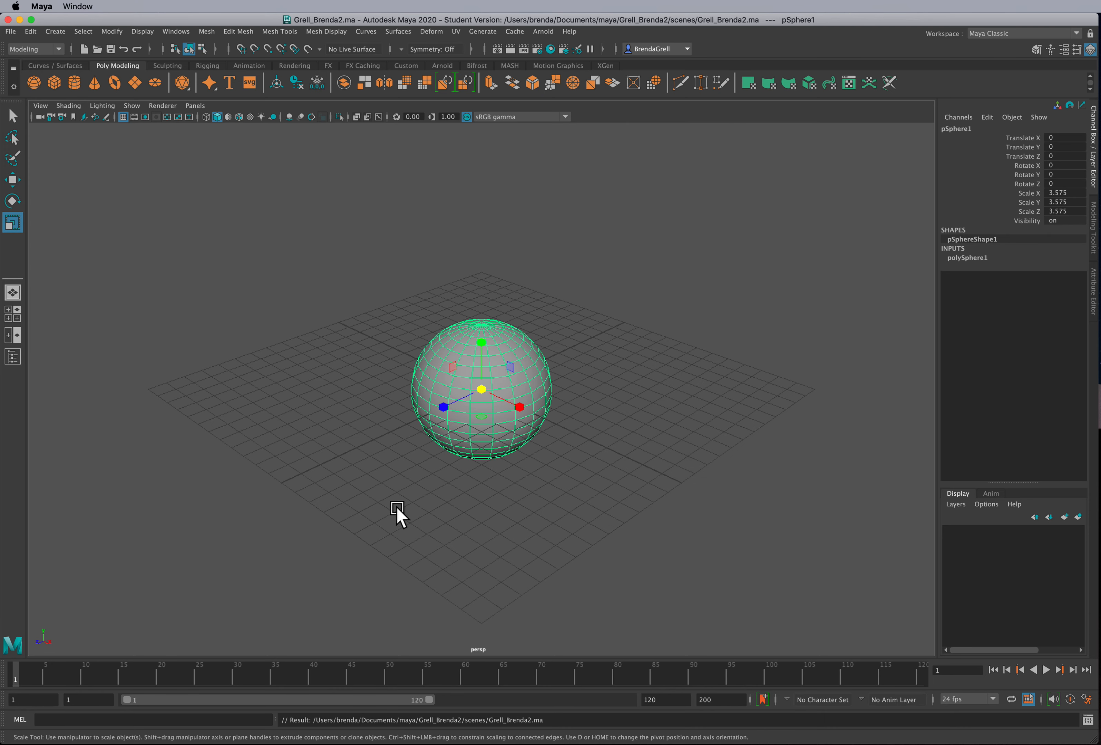
key(w)
drag(519, 398, 386, 351)
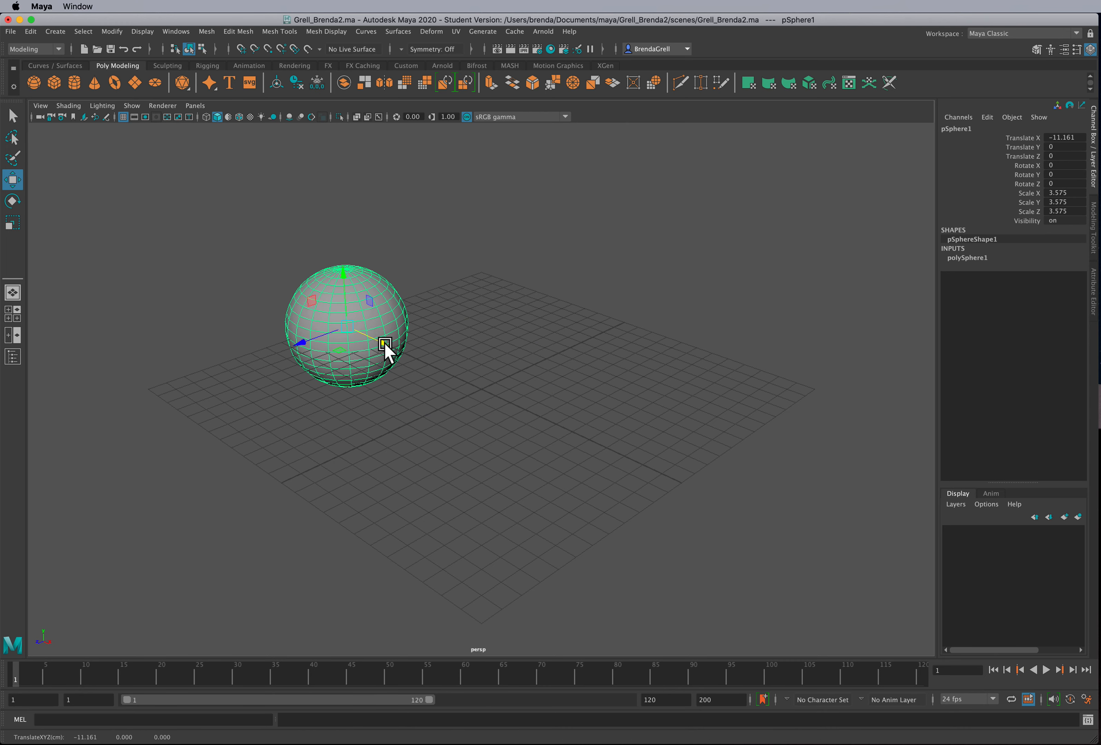
key(q)
Save the scene with the moved sphere, accepting the student version notice, and save it once more.
key(super+s)
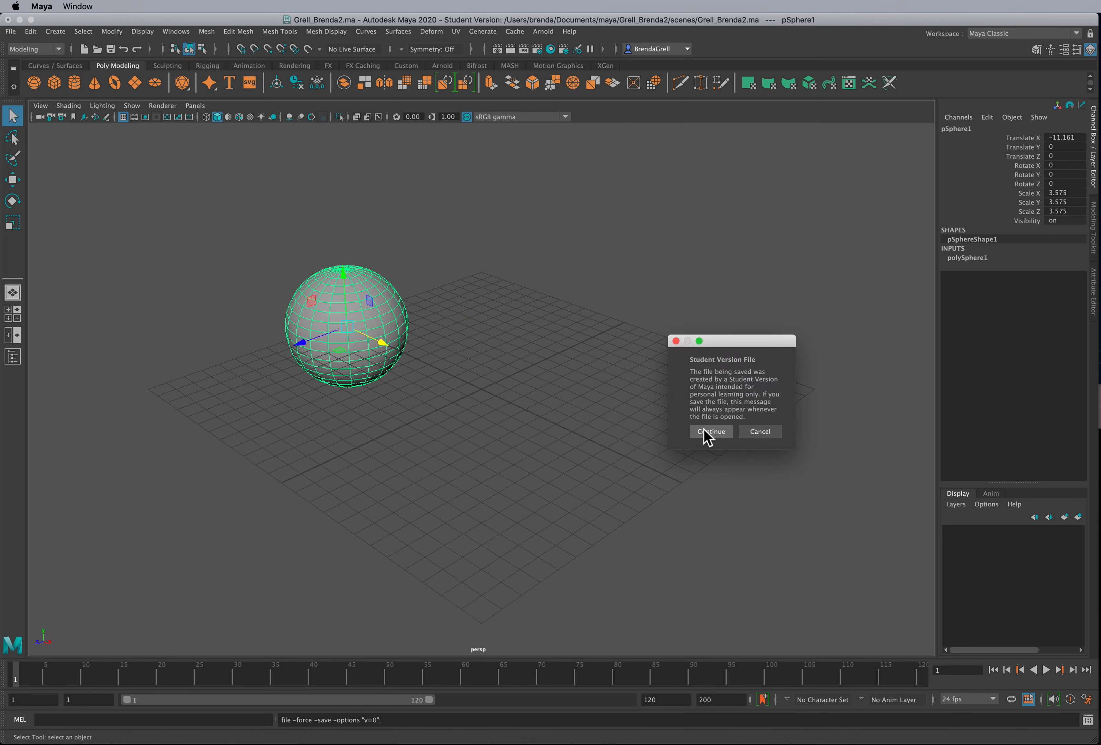
click(705, 436)
key(w)
click(10, 32)
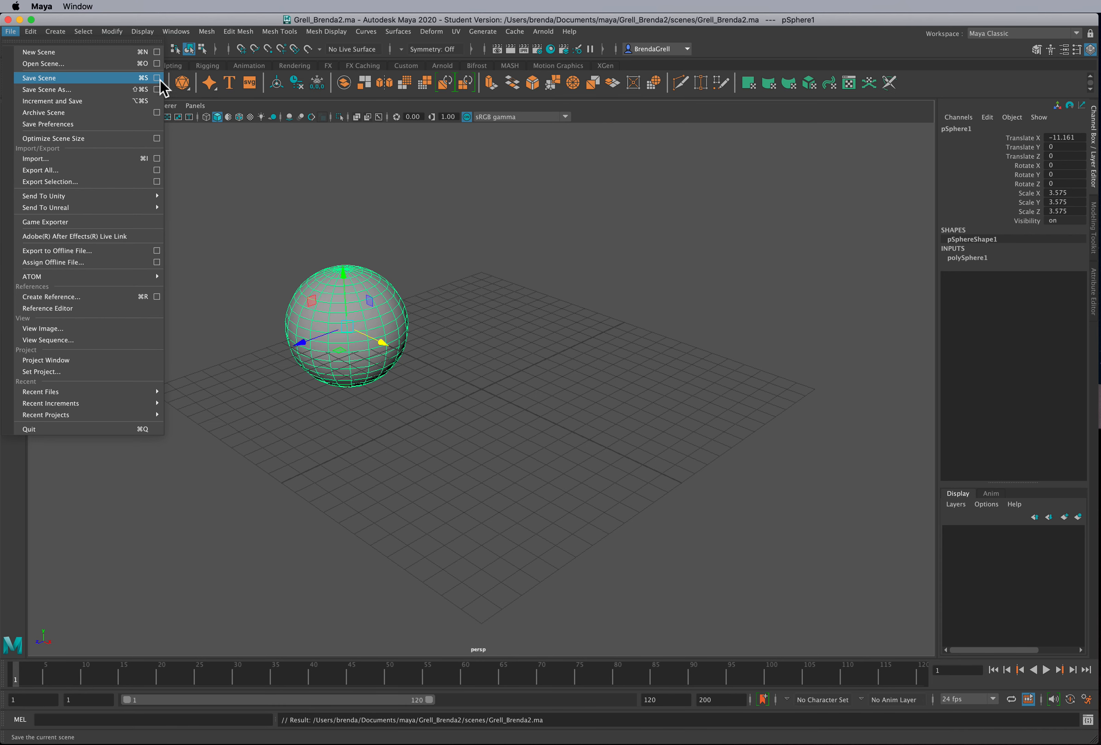
click(122, 80)
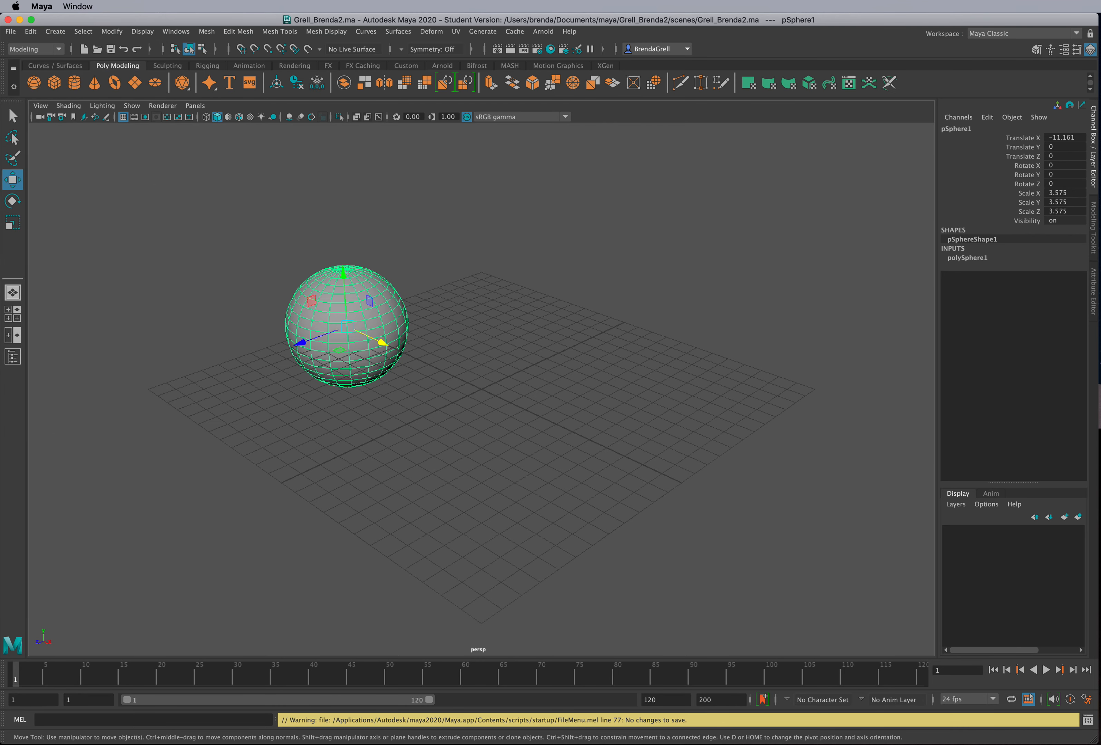
Switch to Finder and examine the second project's scenes folder, its scene file and the first incremental save in incrementalSave.
click(547, 744)
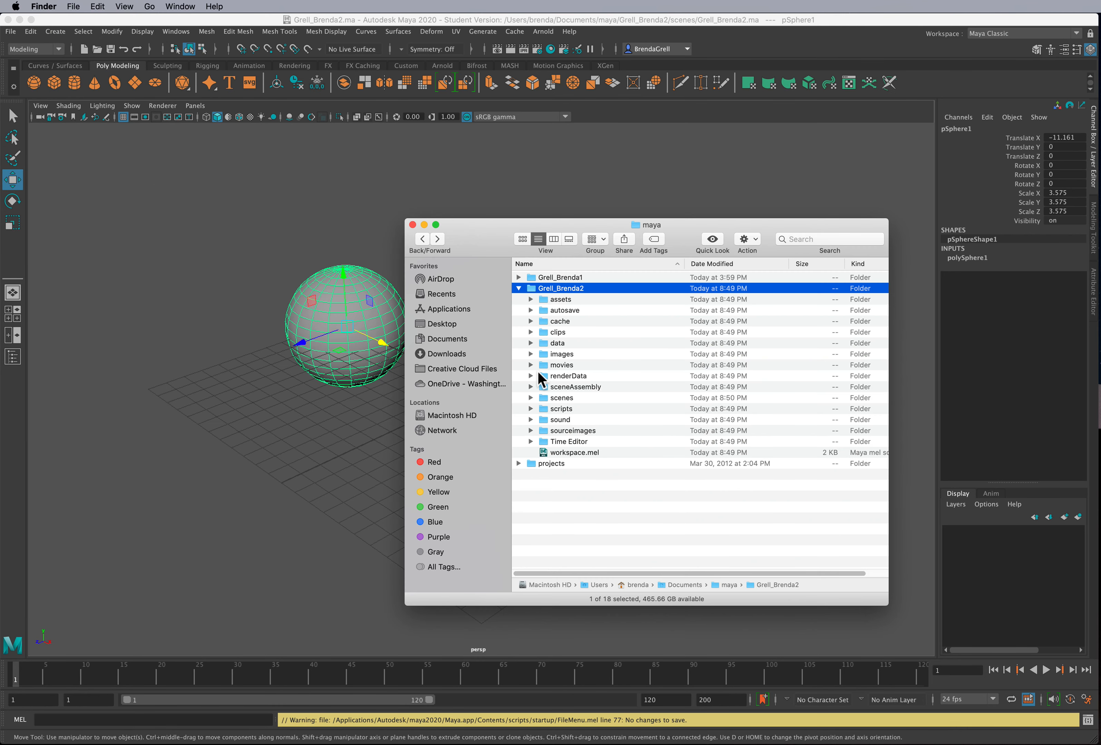
click(567, 399)
click(531, 398)
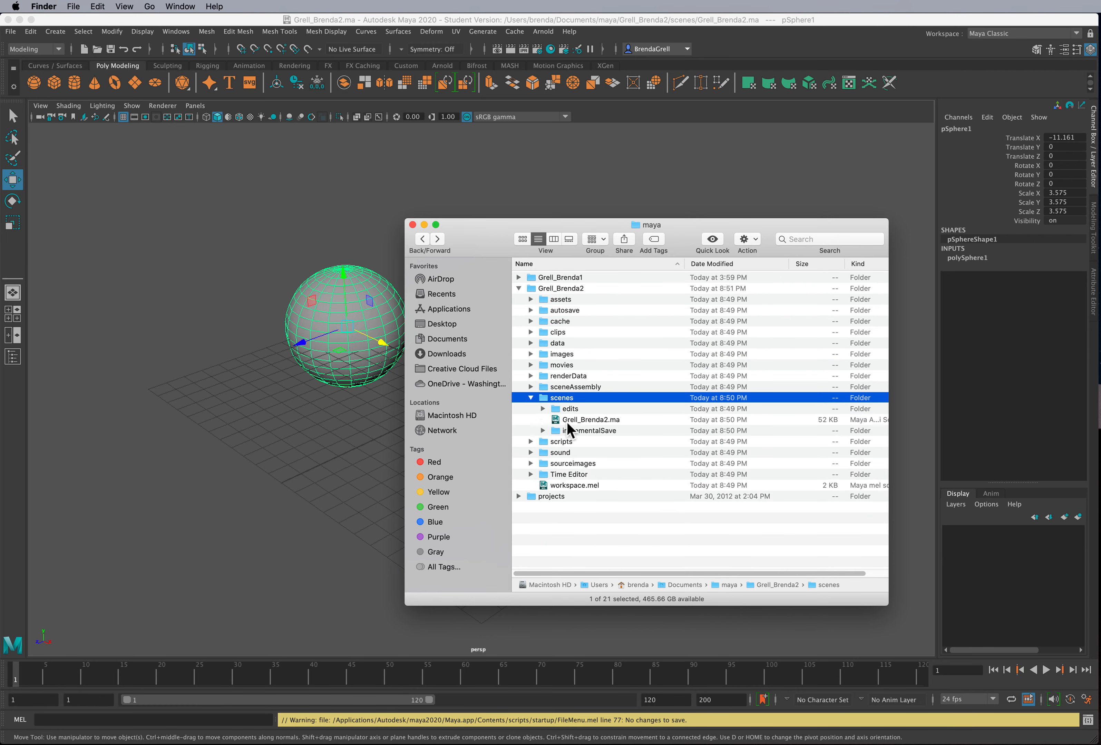
click(610, 419)
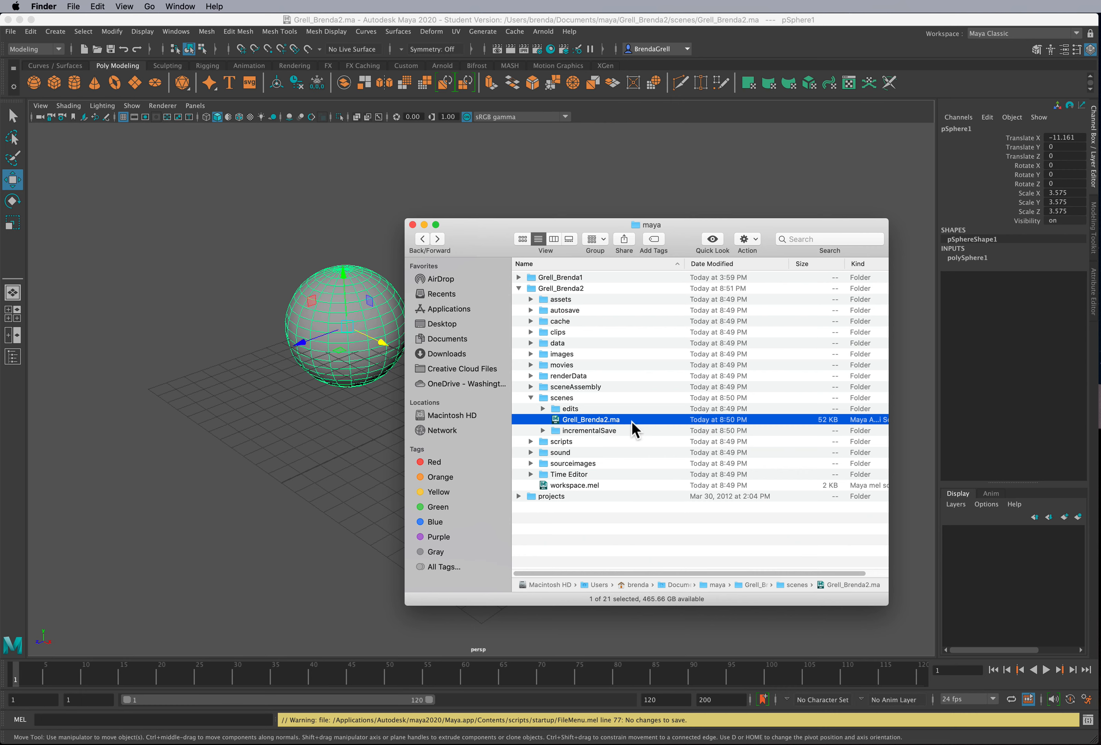
click(543, 430)
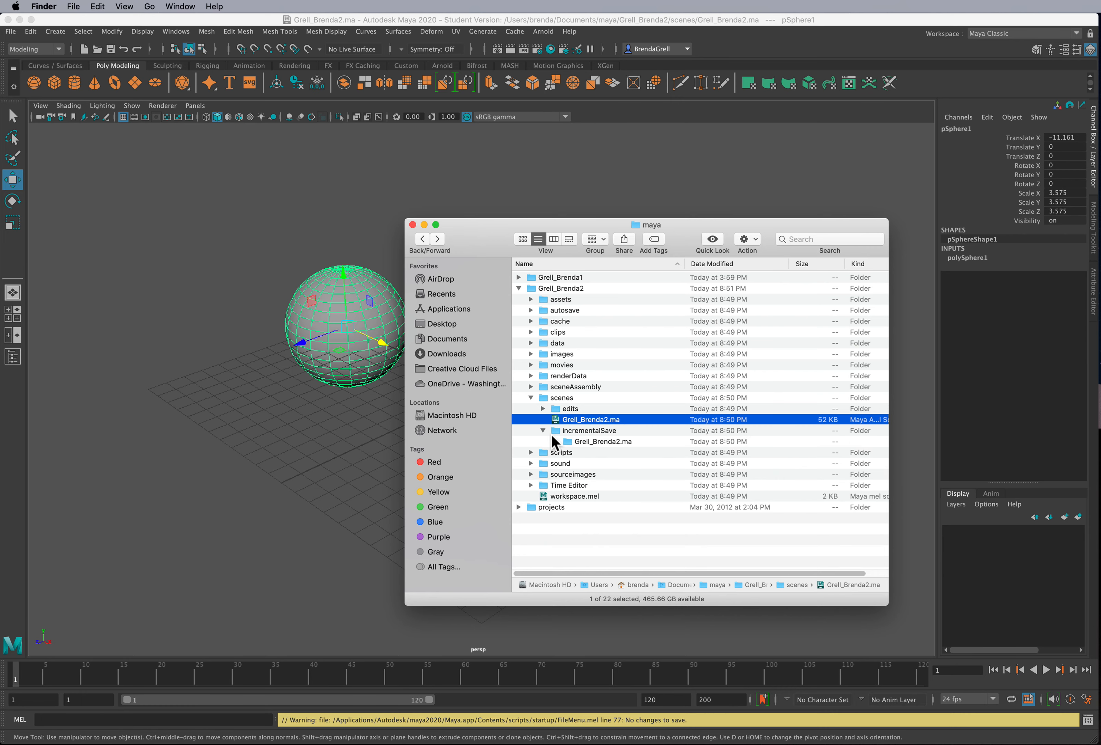
click(554, 441)
click(621, 454)
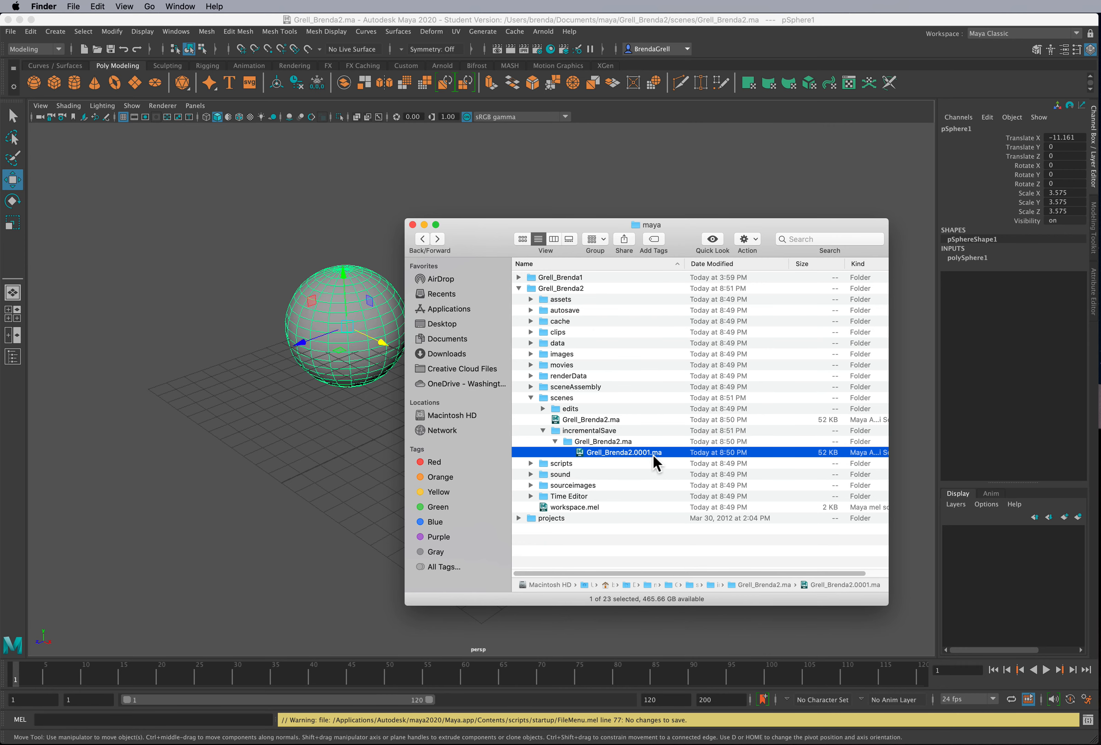
Switch to Maya and move the sphere along the Z axis to about -7.357.
click(397, 428)
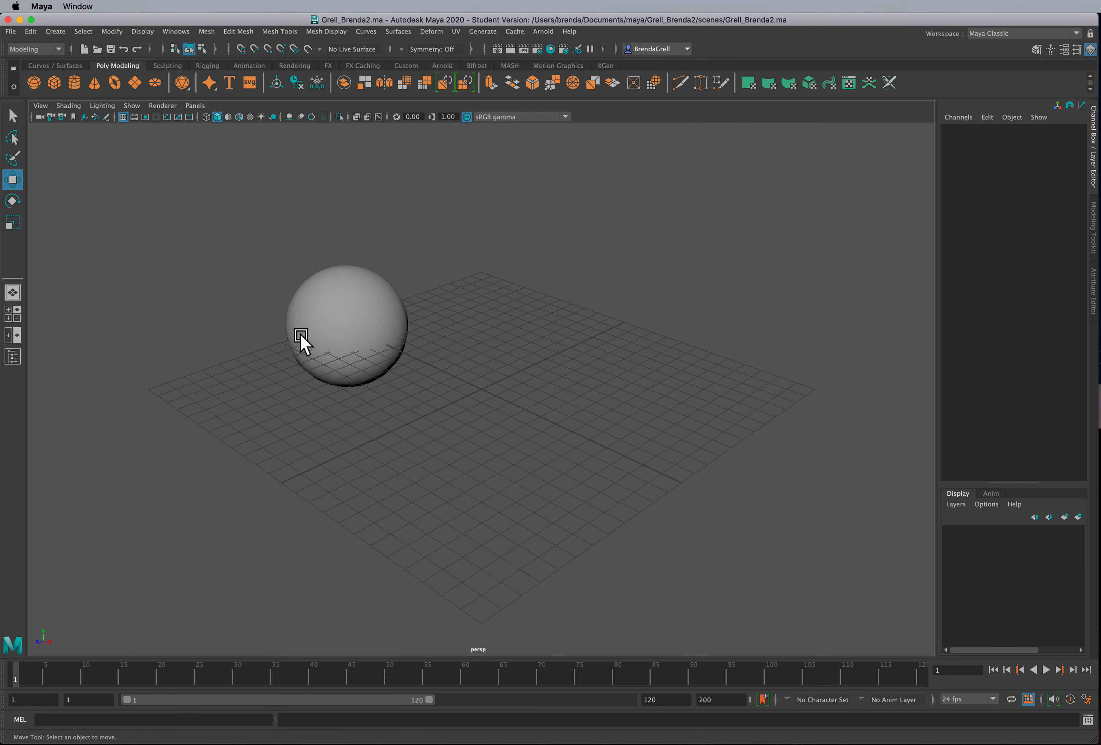
click(310, 336)
drag(310, 336, 401, 349)
key(q)
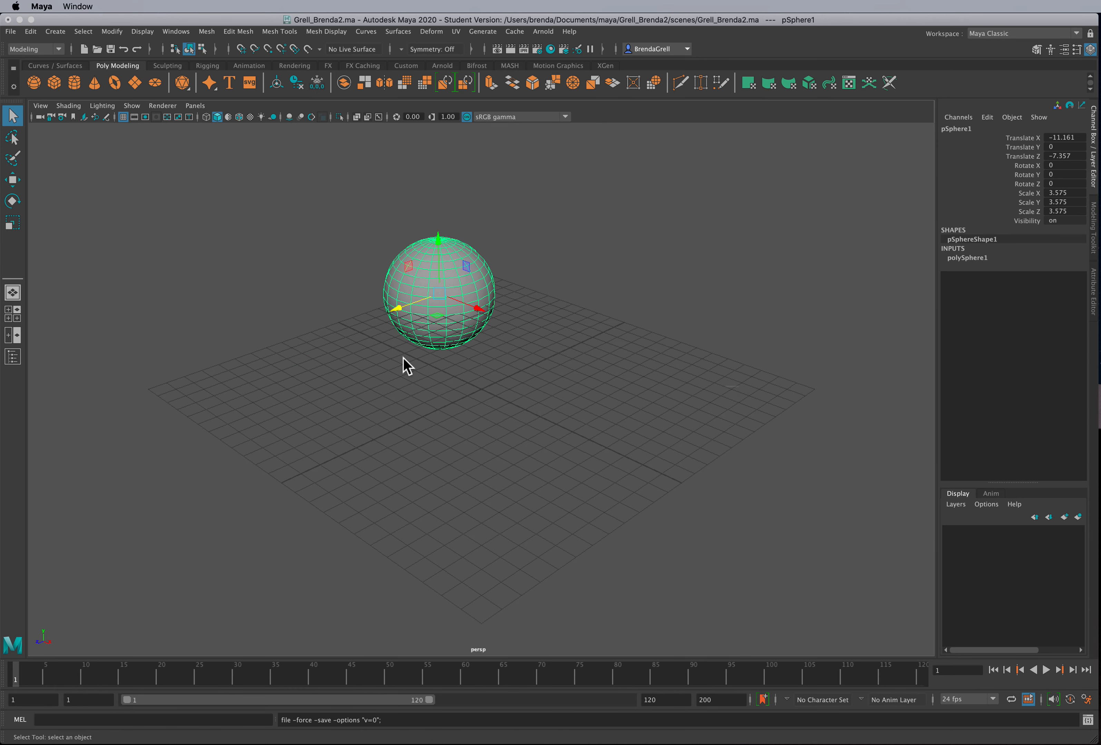
Save the scene with the sphere's new position, accepting the student version notice.
key(super+s)
click(711, 431)
key(w)
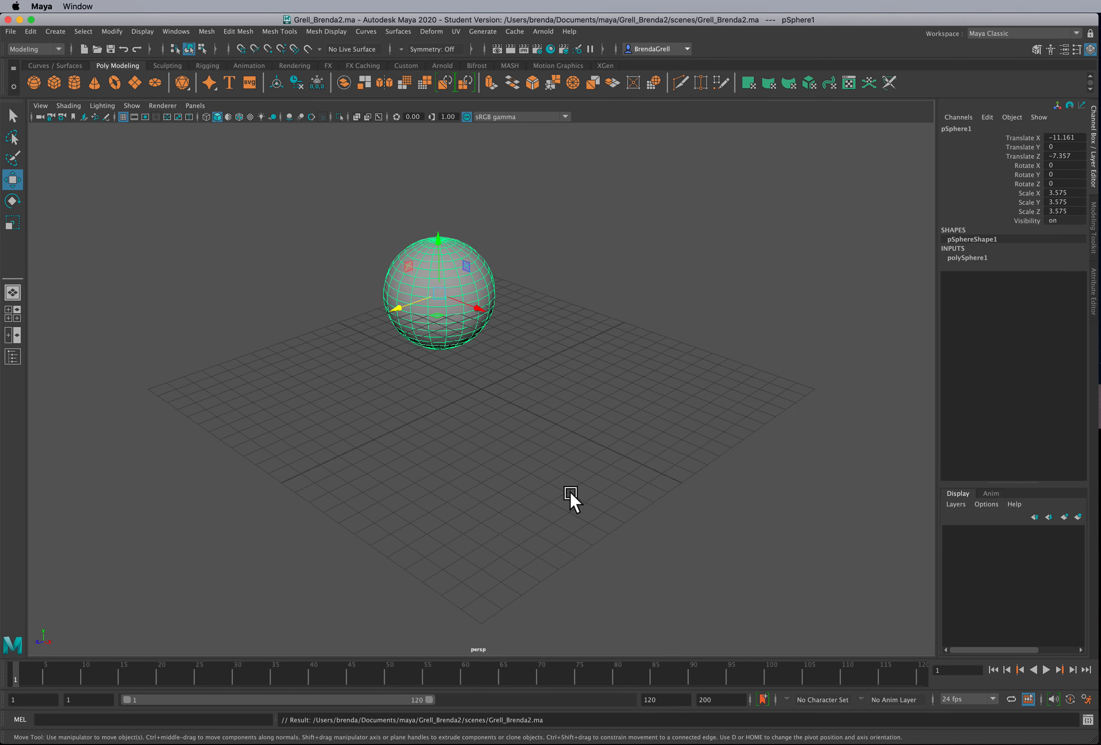
Switch to Finder, inspect the 0002 incremental save file and move the window off the sphere.
key(super+Tab)
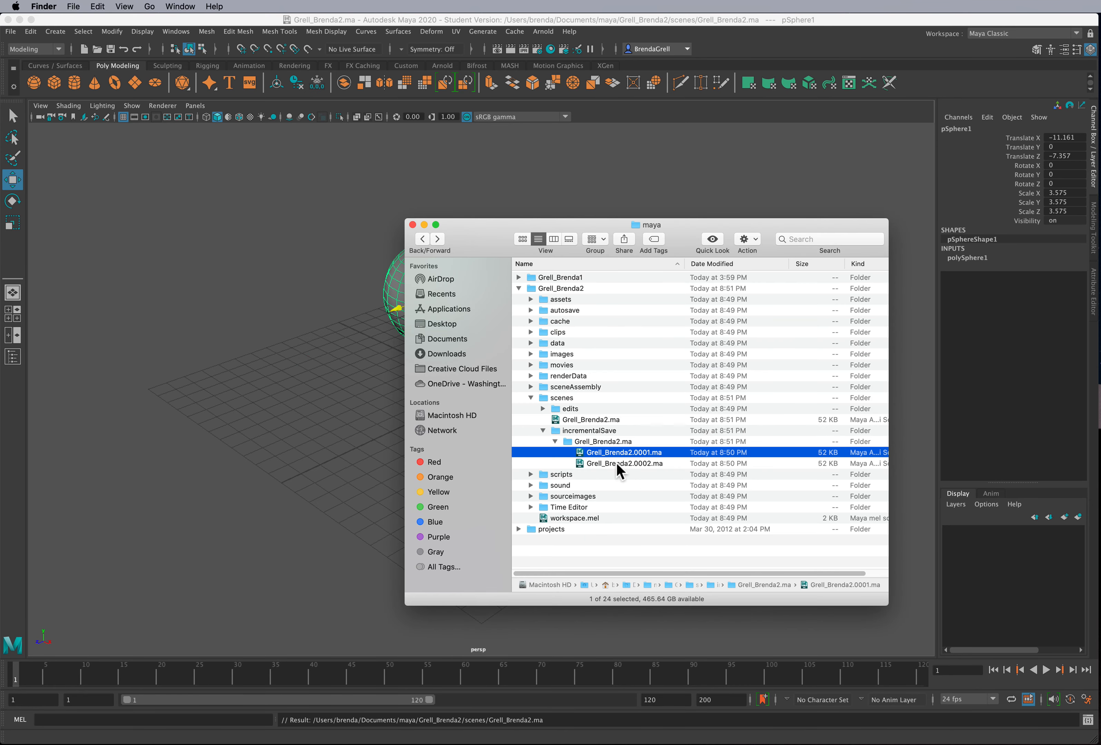
click(649, 464)
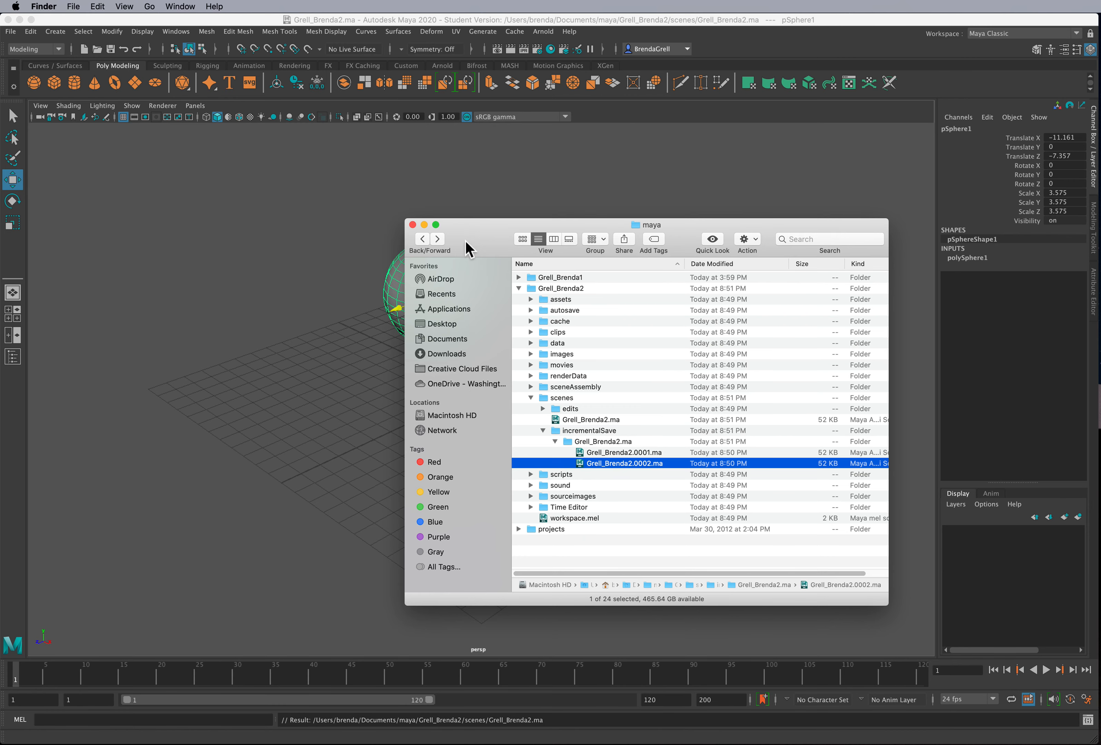
drag(465, 242, 666, 238)
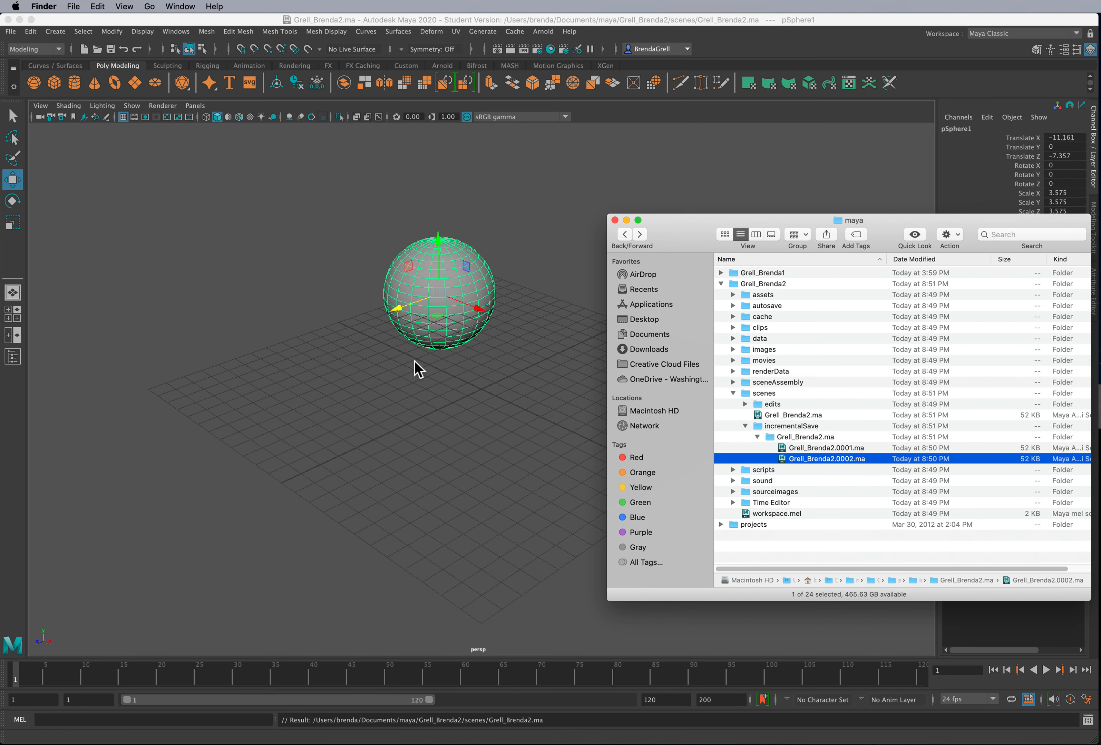
click(460, 384)
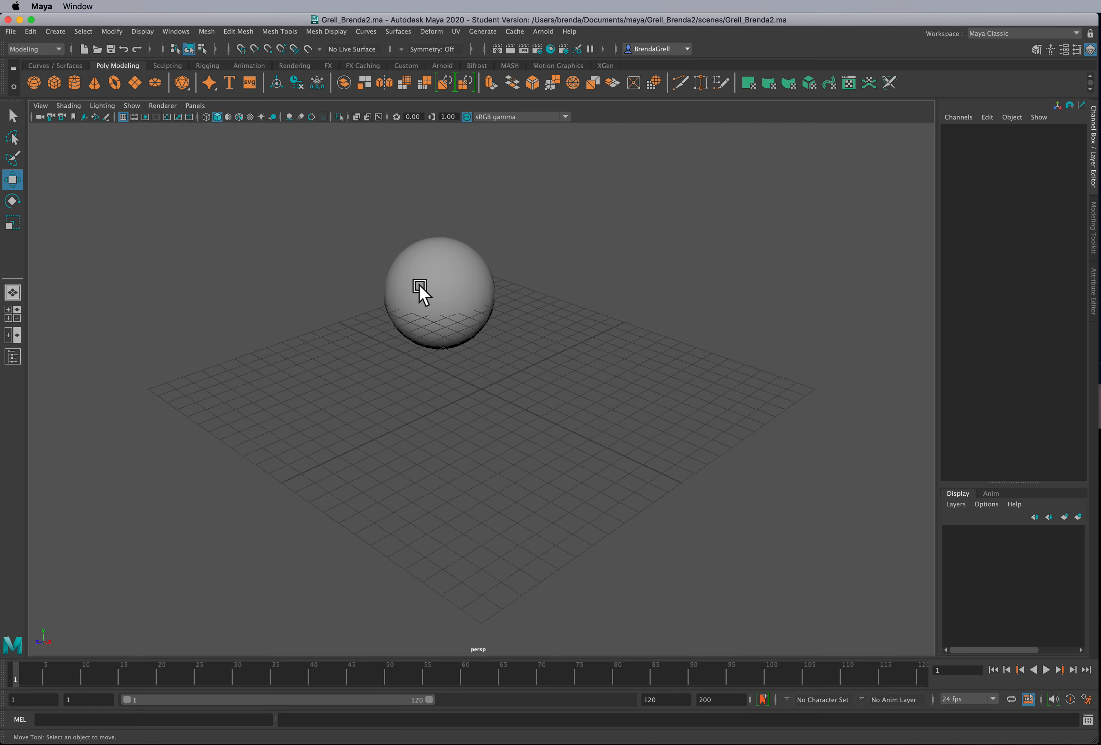
click(18, 34)
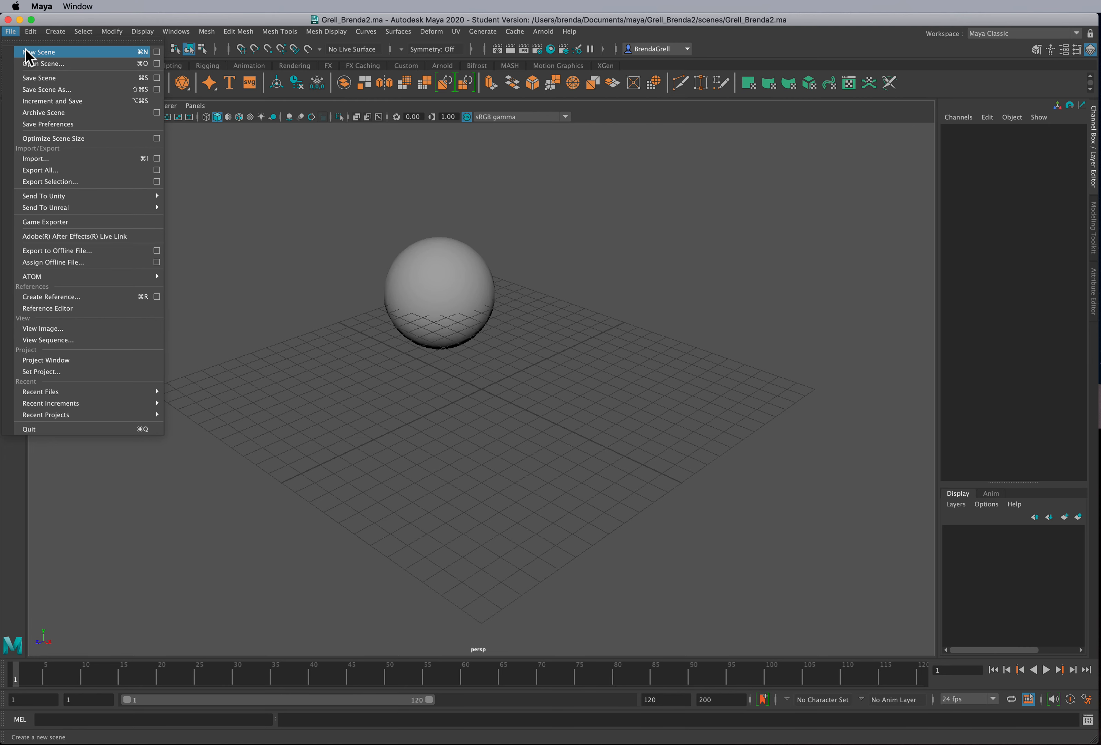
click(11, 32)
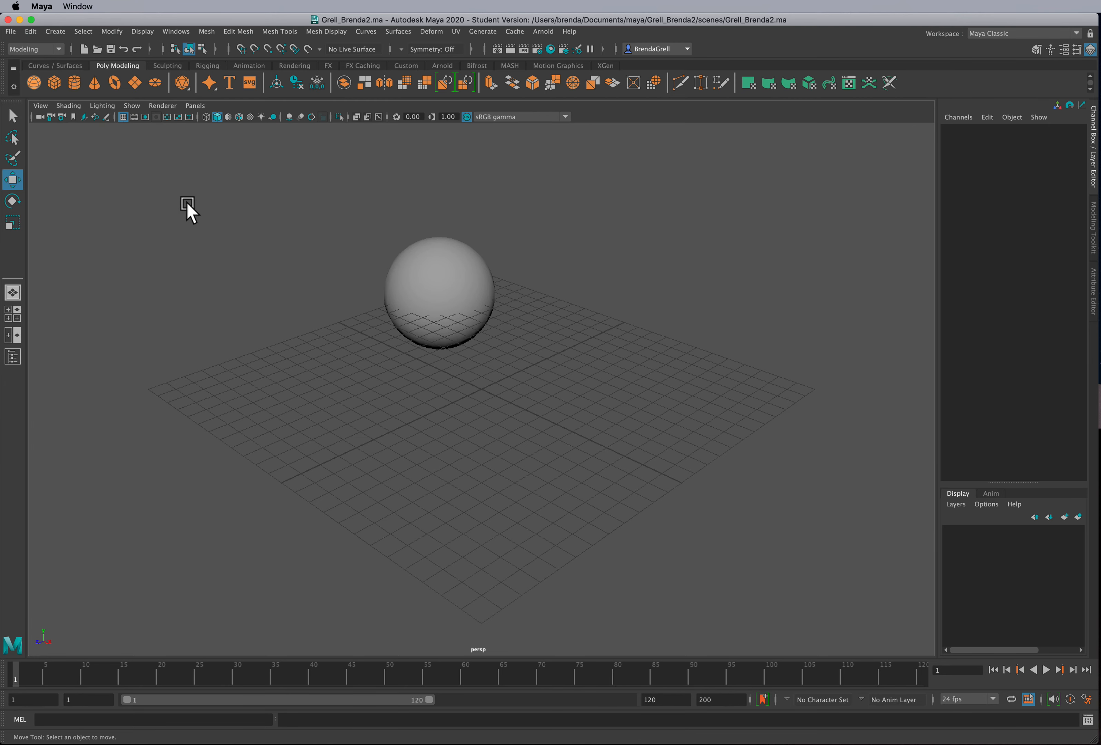
Switch to Finder and open the first project's main scene file from its scenes folder in Maya, accepting the student version notice.
click(547, 742)
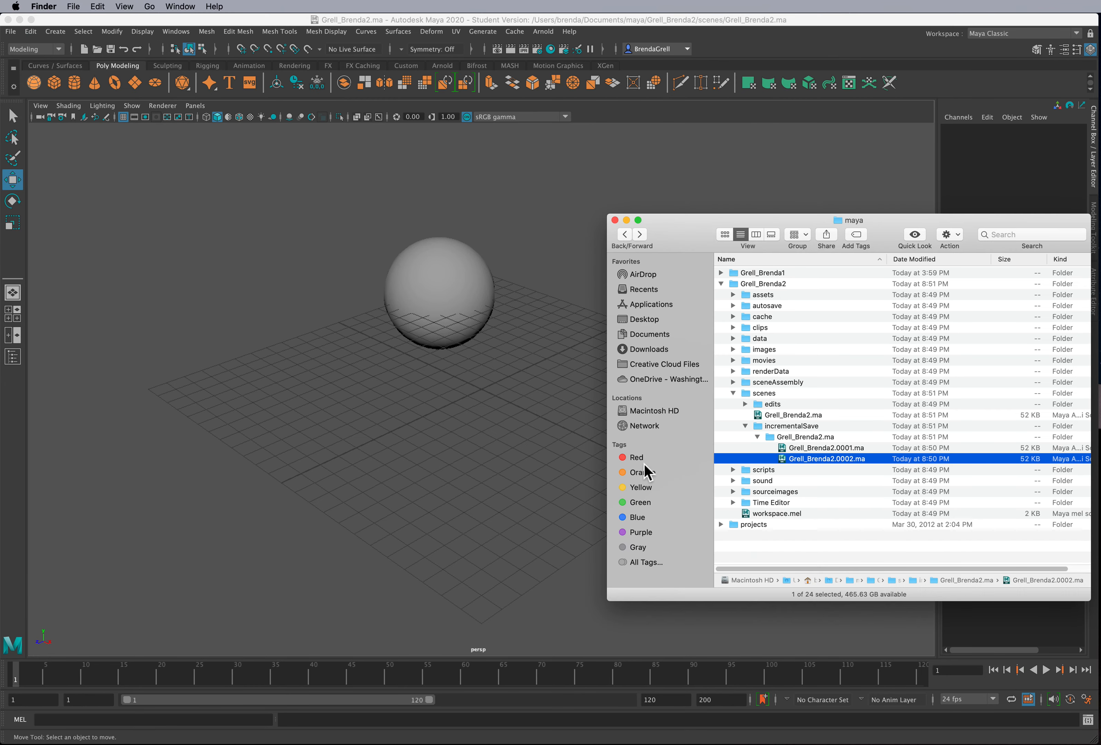
click(720, 283)
click(721, 273)
click(759, 274)
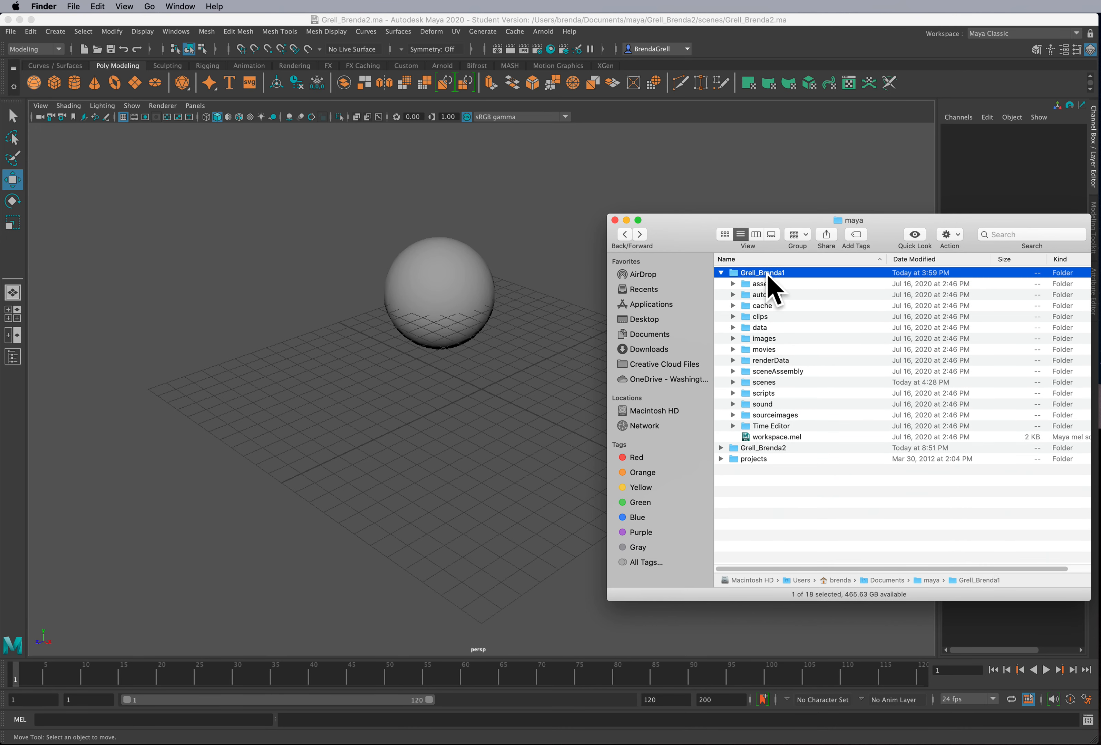
click(760, 382)
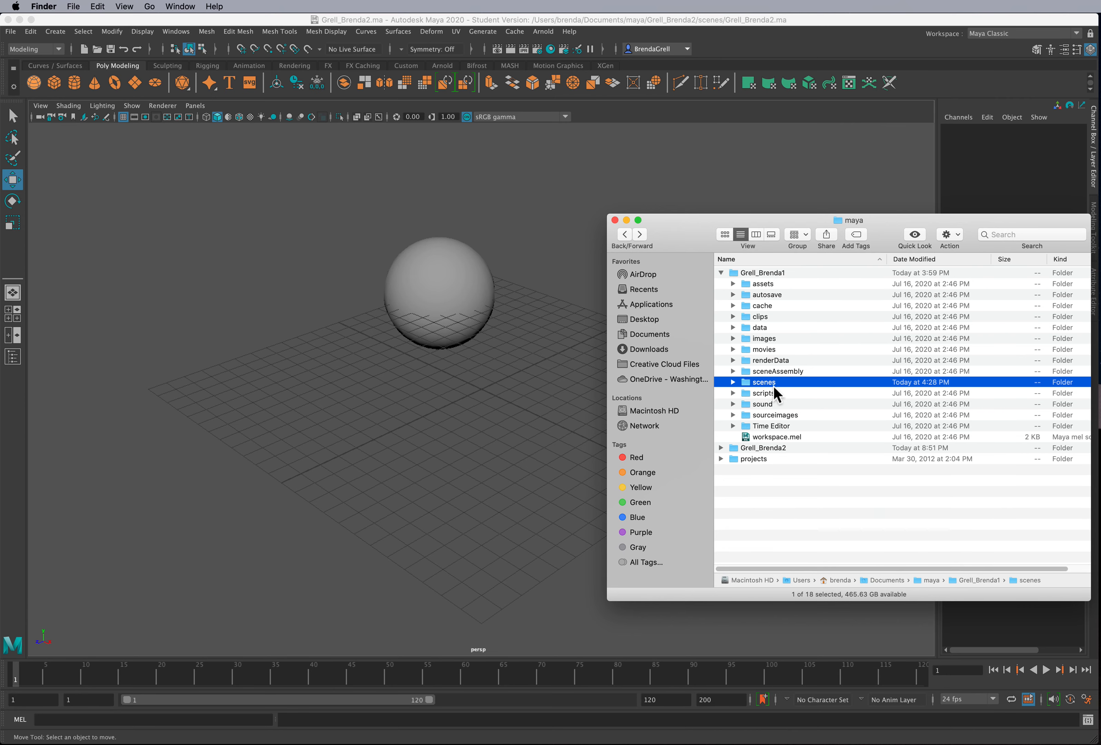
click(733, 383)
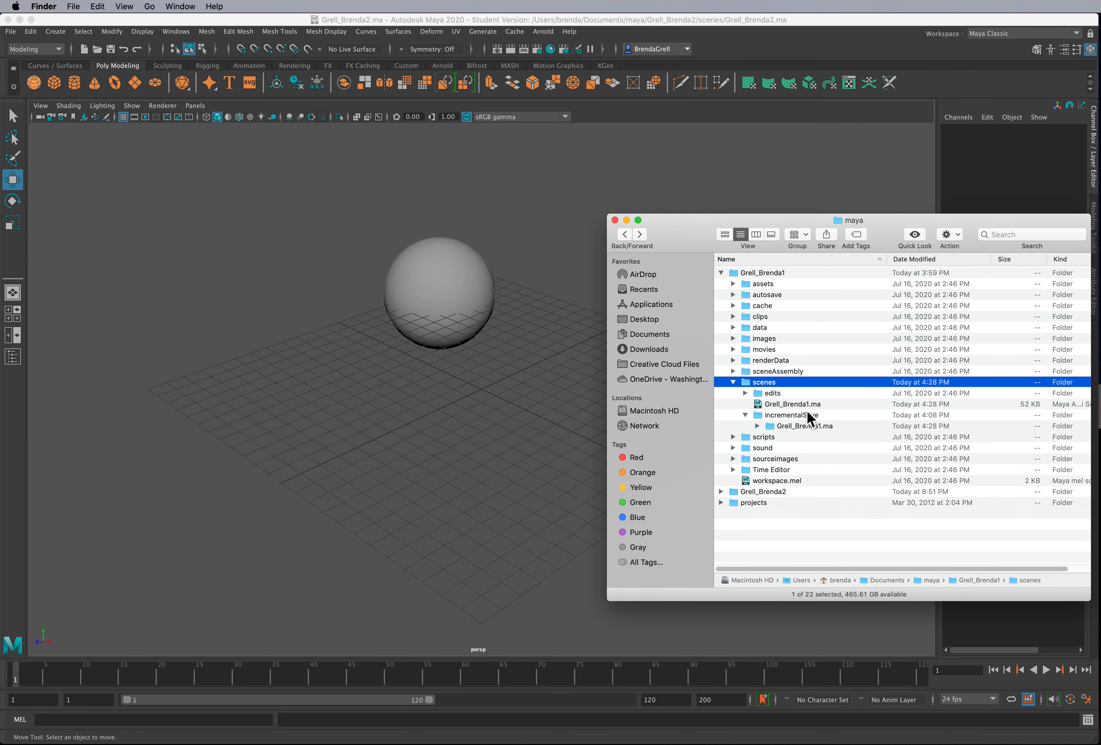
double_click(832, 405)
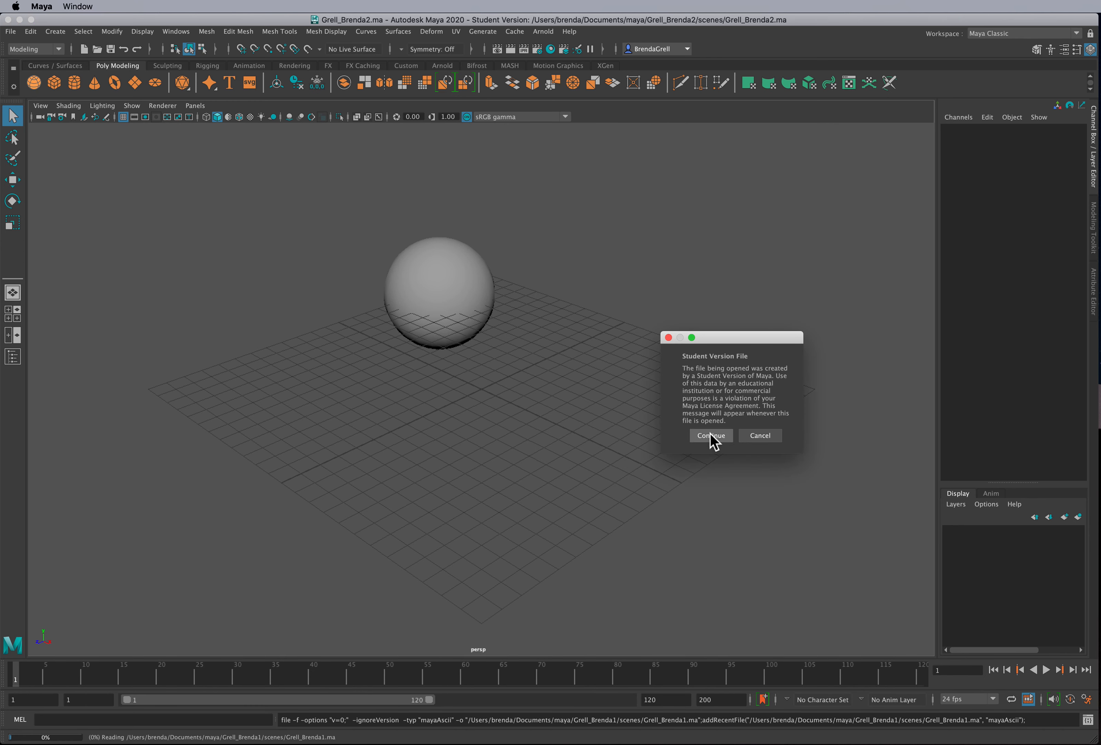
click(710, 435)
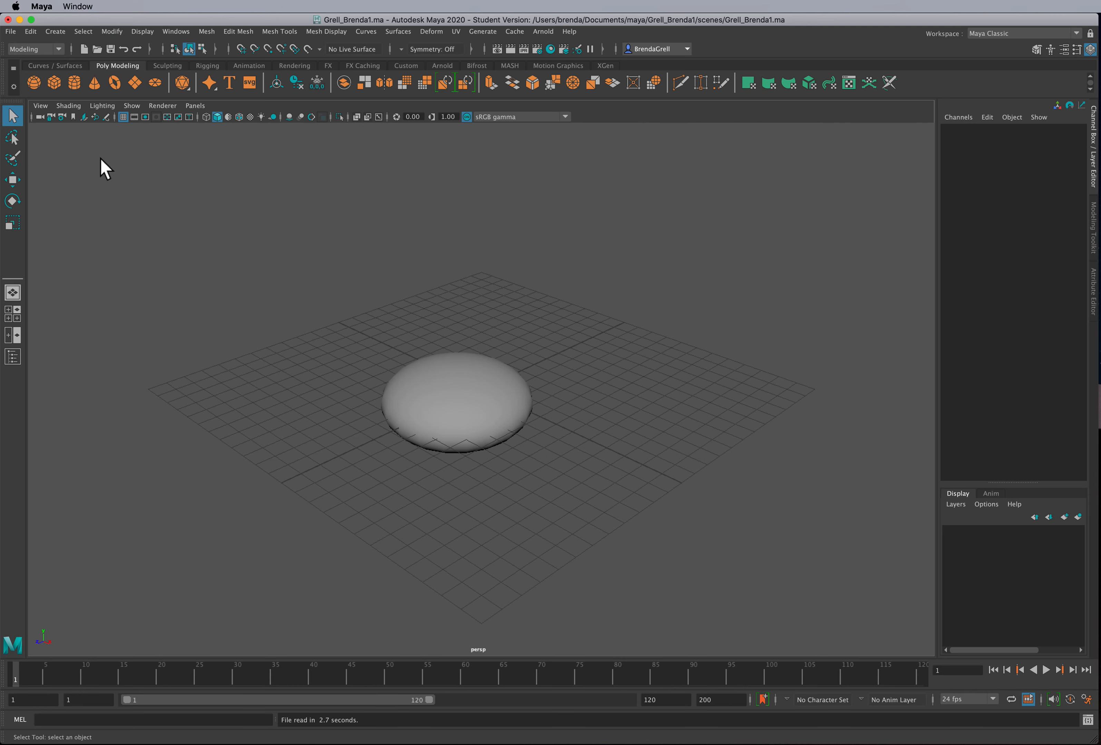
Set the current project to the first project's folder, the one whose name ends in 1.
click(10, 32)
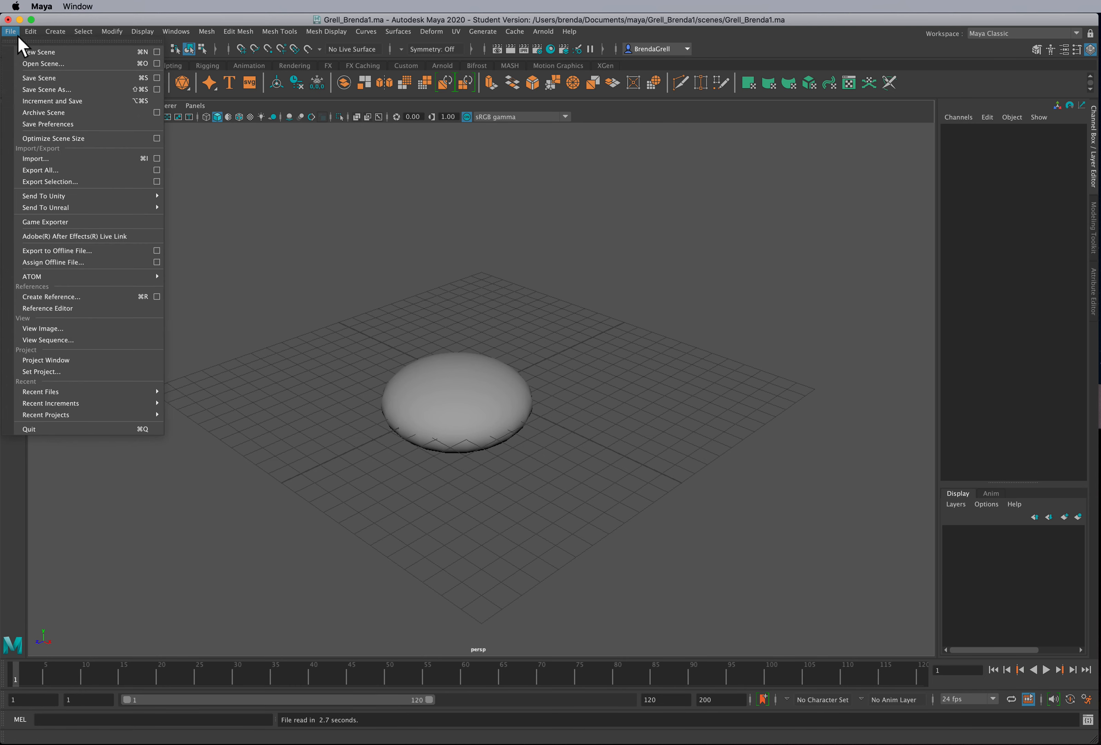
click(52, 372)
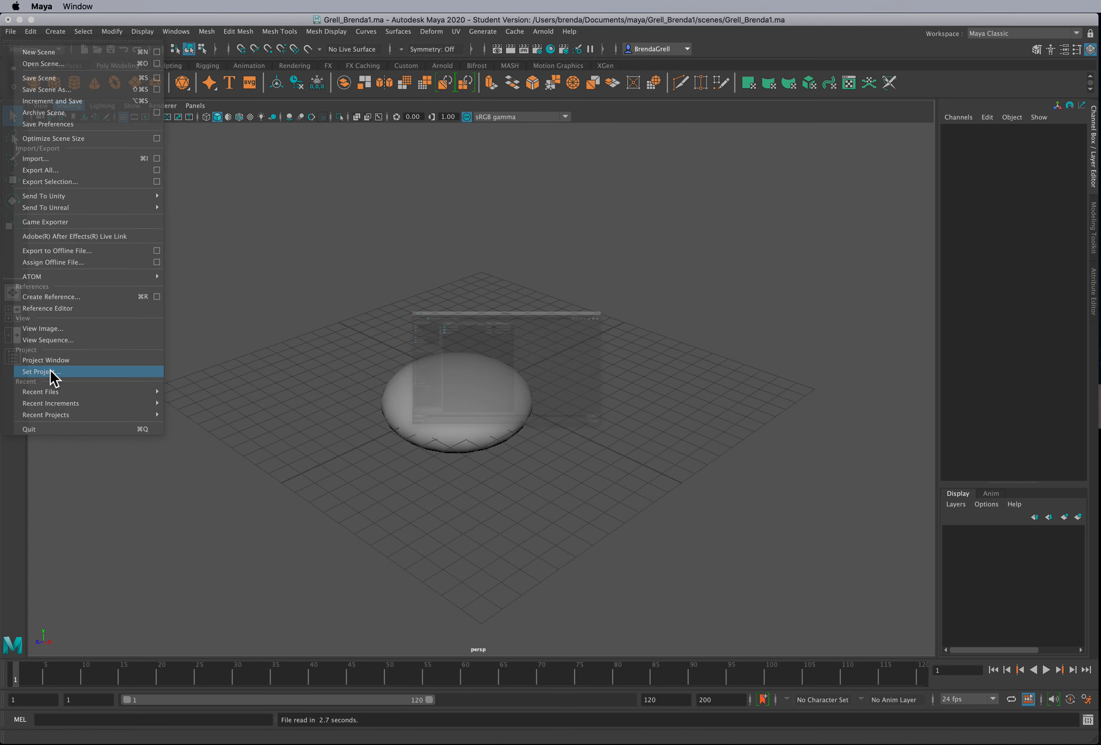
click(325, 229)
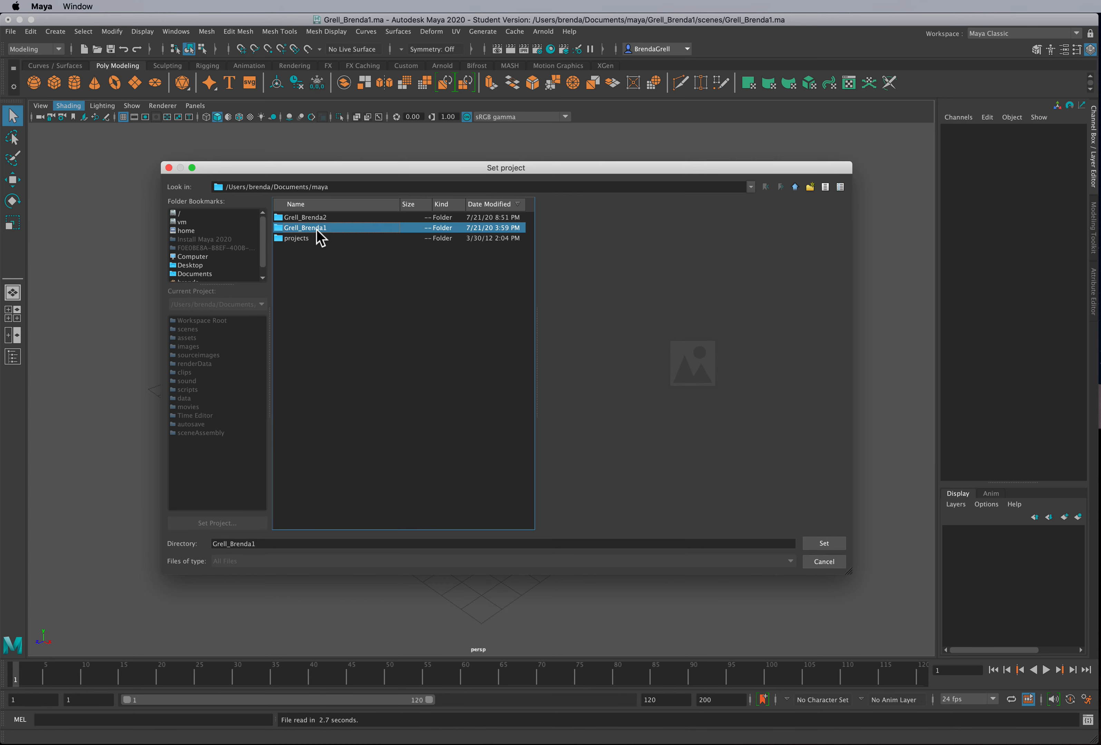
click(830, 547)
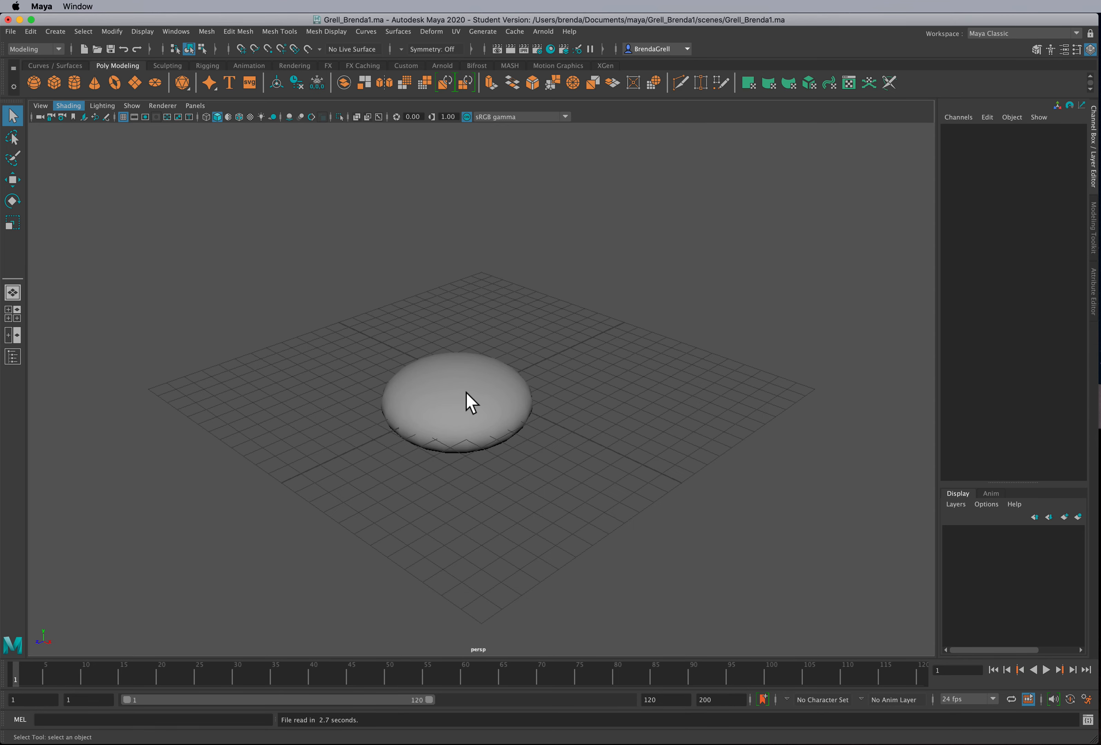
Display the scene with textures, select the flattened sphere and show its lambert1 material attributes in the Attribute Editor.
key(6)
click(480, 362)
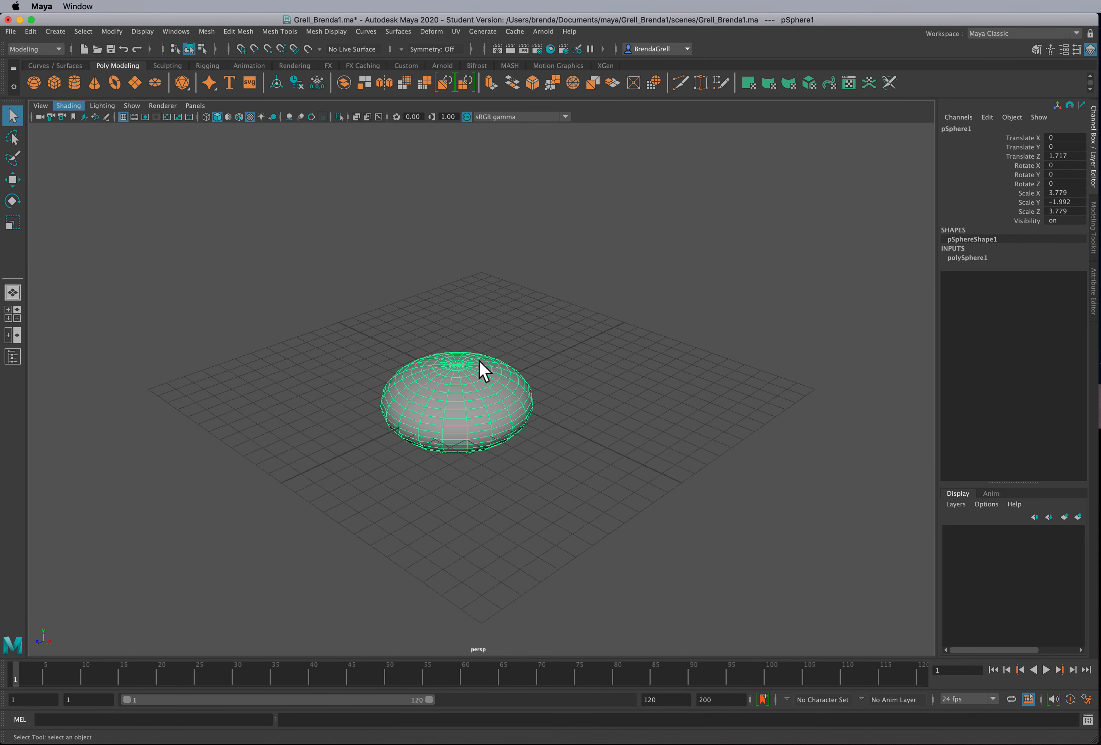
click(1094, 297)
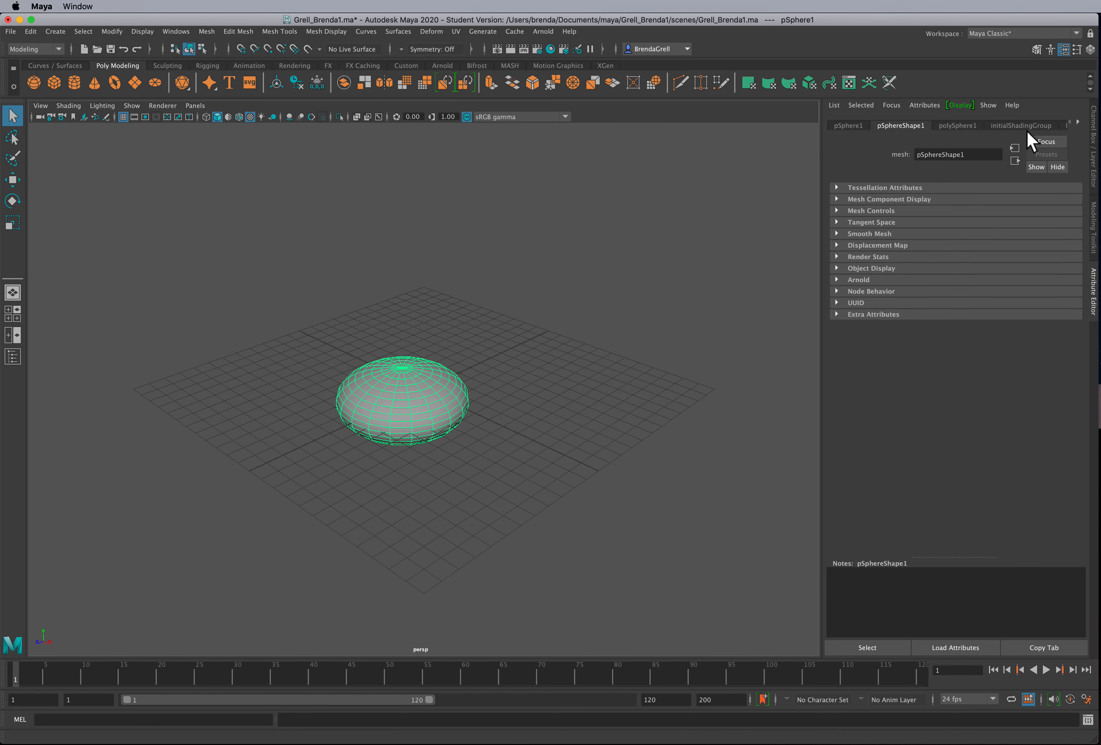
click(1077, 122)
click(1046, 126)
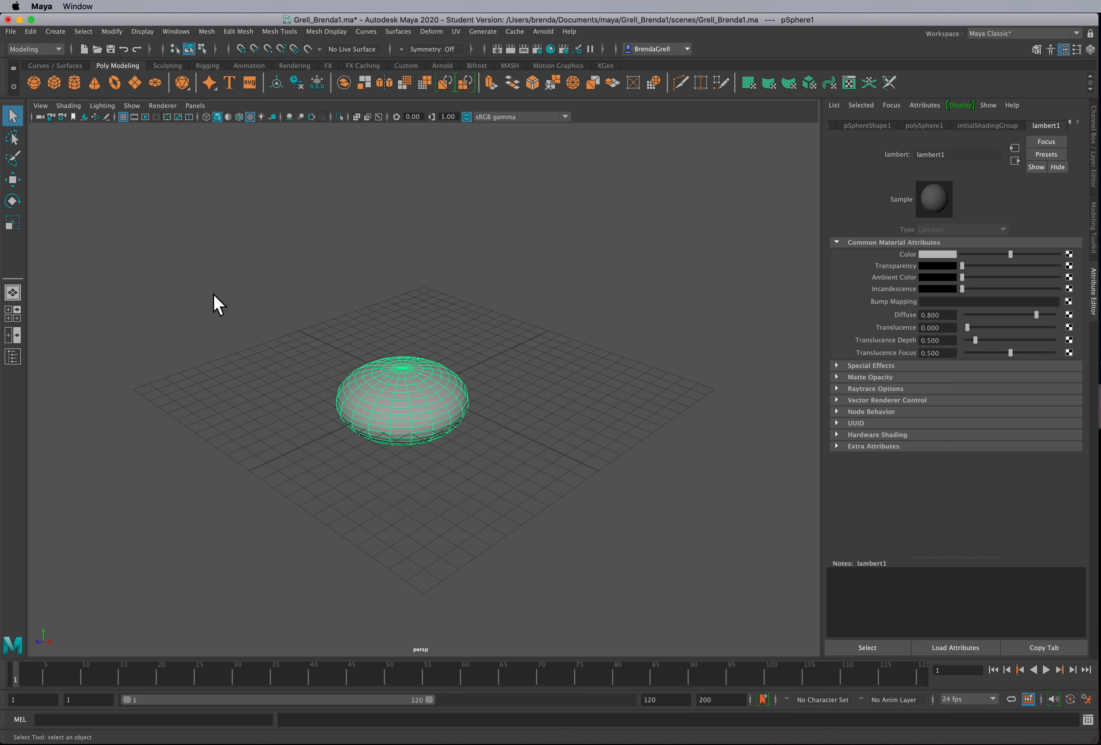
Start a new scene, saving the changes to the current one and accepting the student version notice.
click(10, 31)
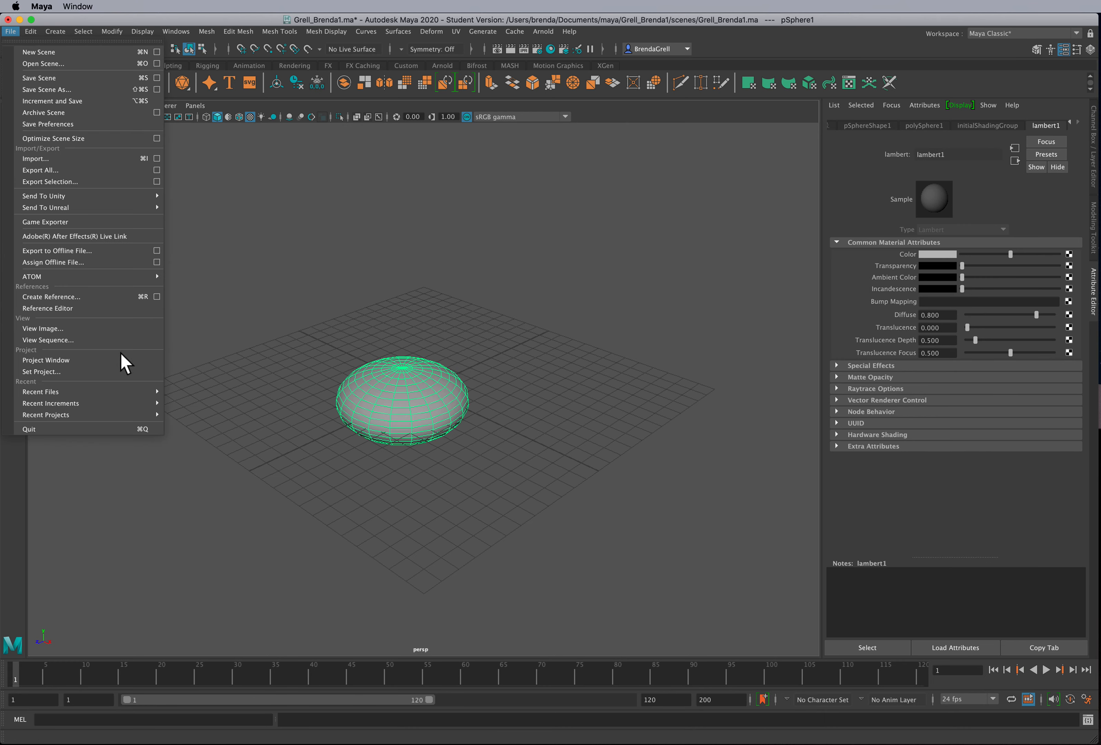
click(268, 364)
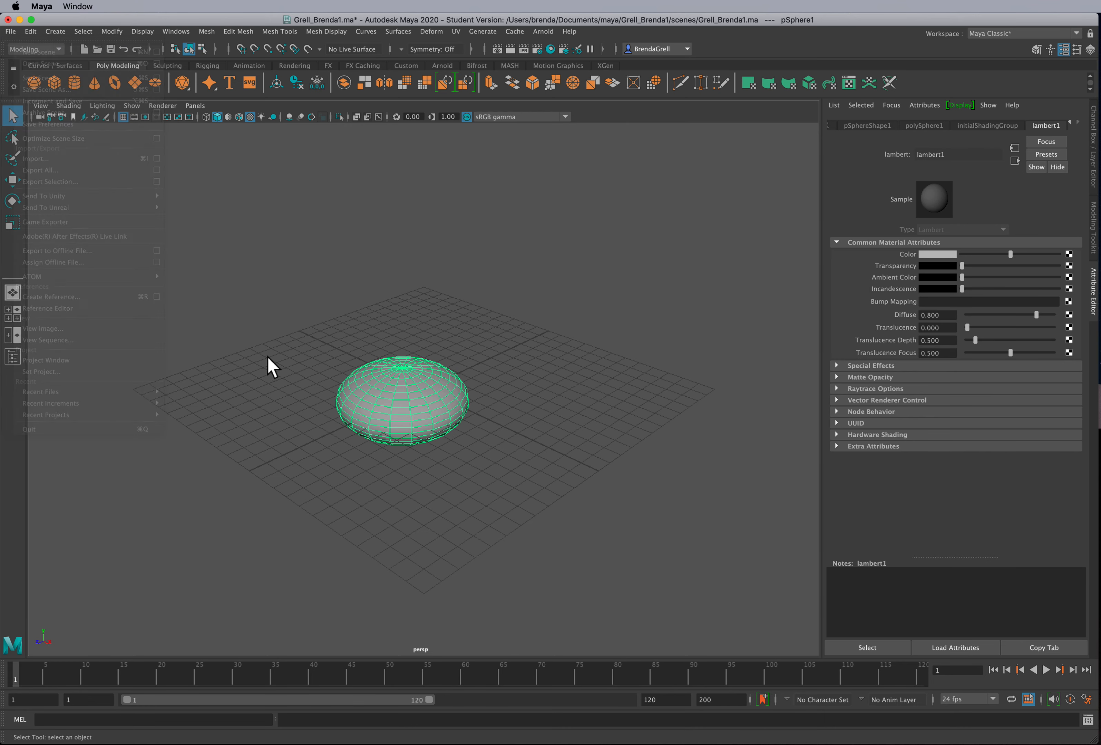
click(14, 32)
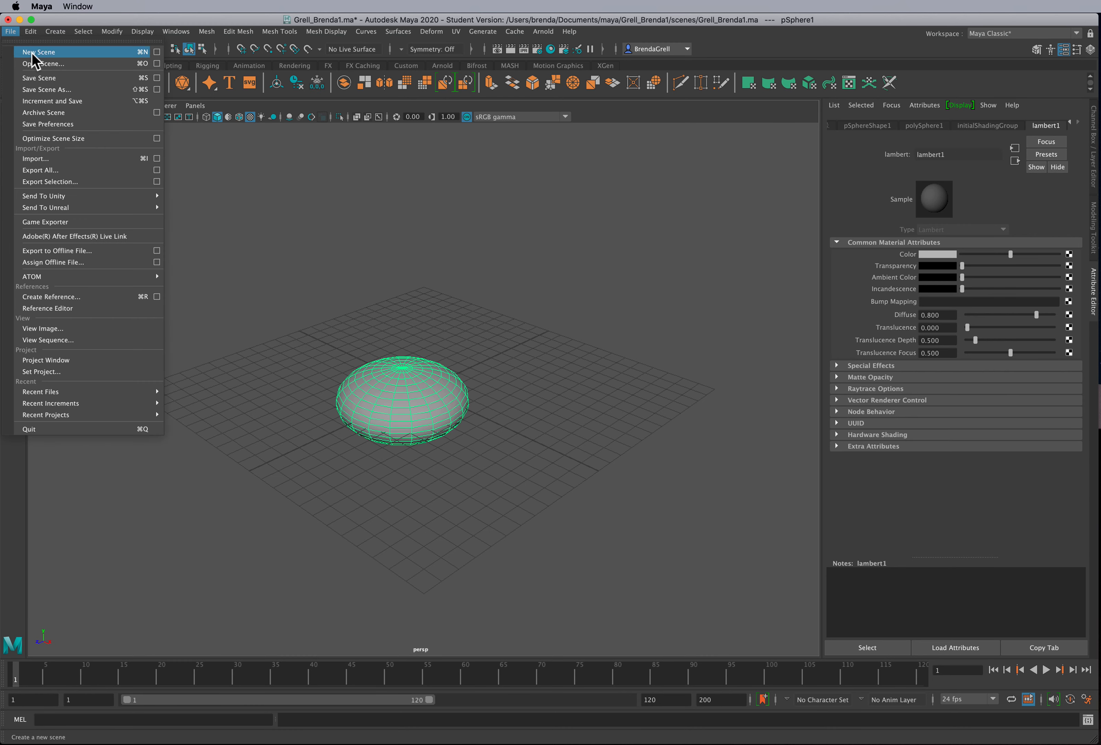
click(33, 53)
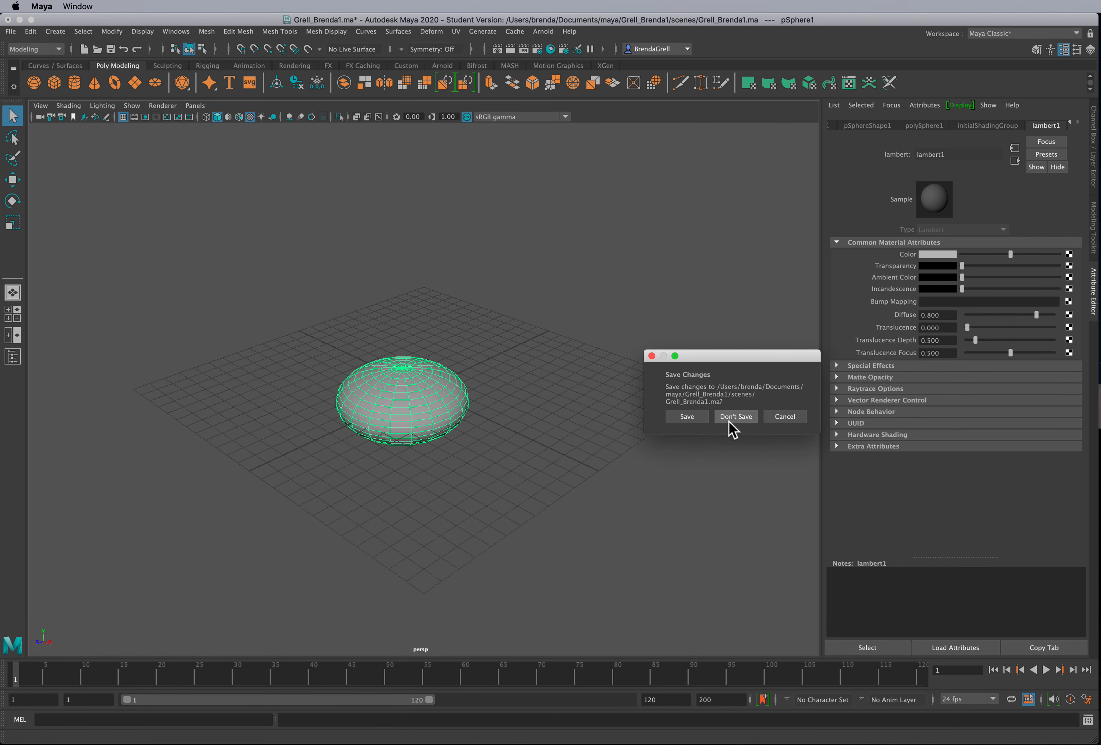
click(687, 417)
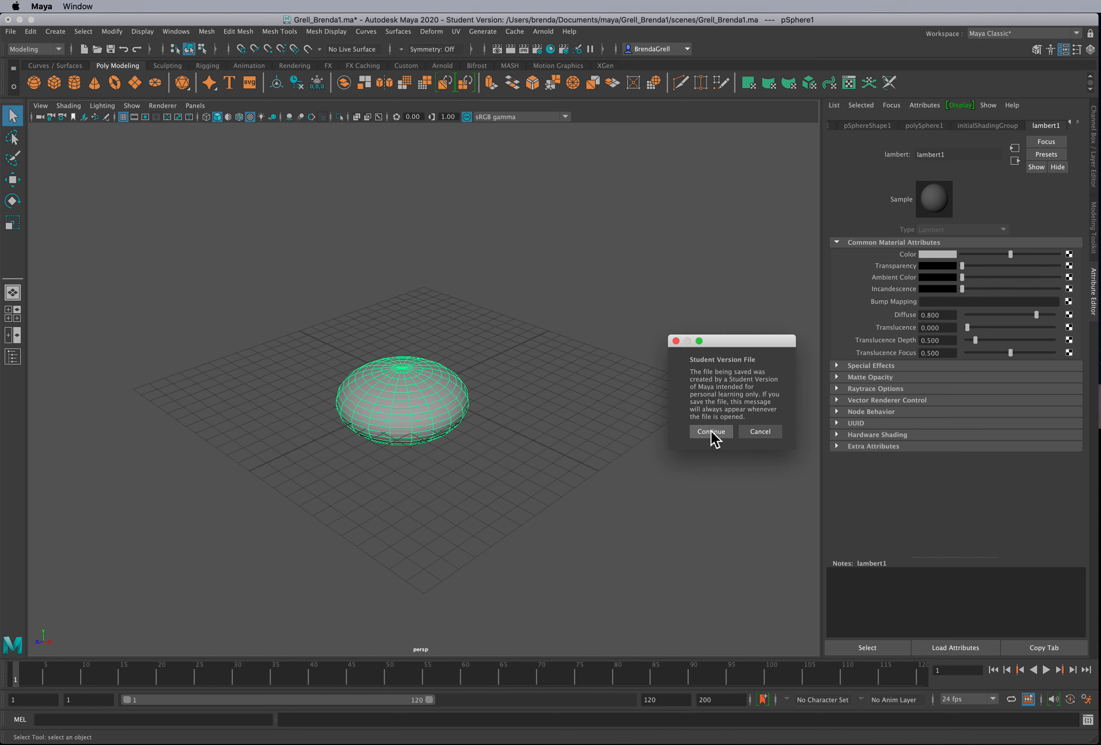
click(712, 436)
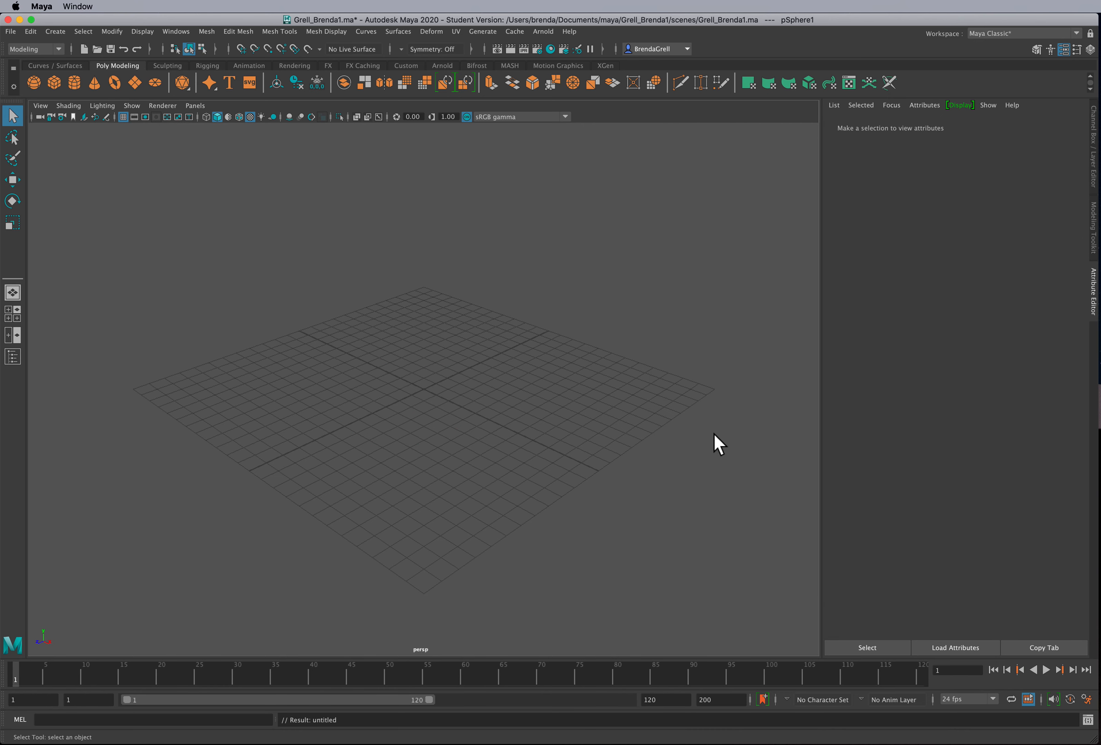
Create a third project with the default folders in the Documents/maya folder, using the same naming pattern with a name ending in 3.
click(11, 31)
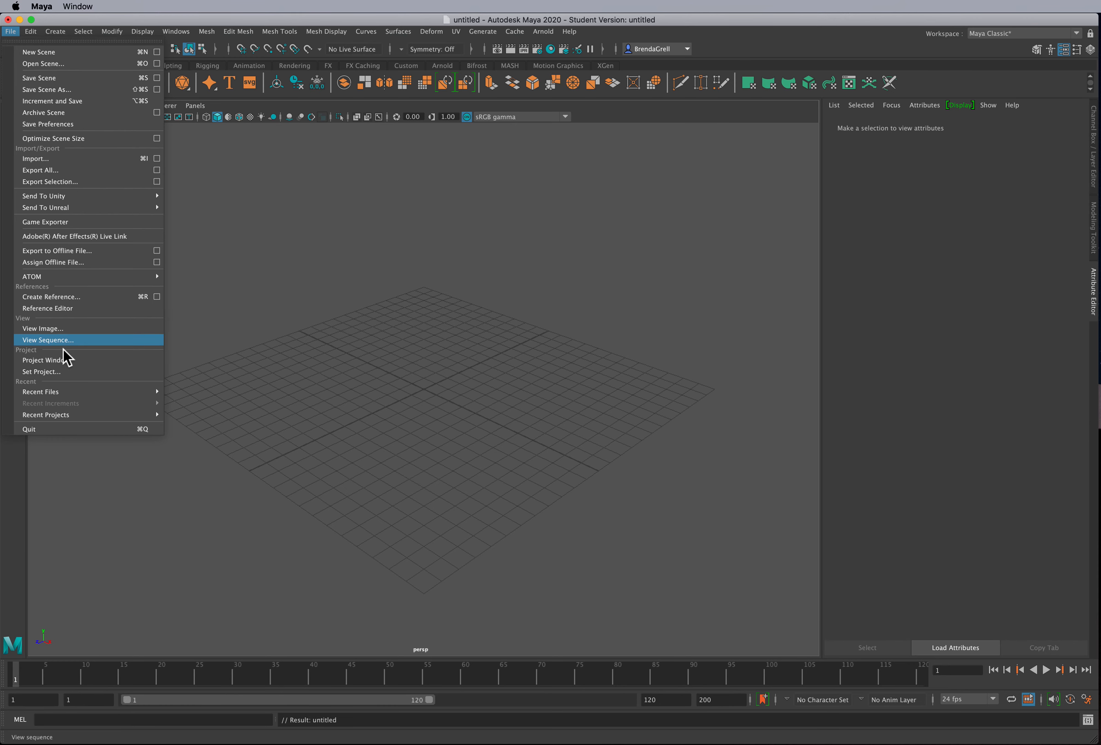
click(69, 361)
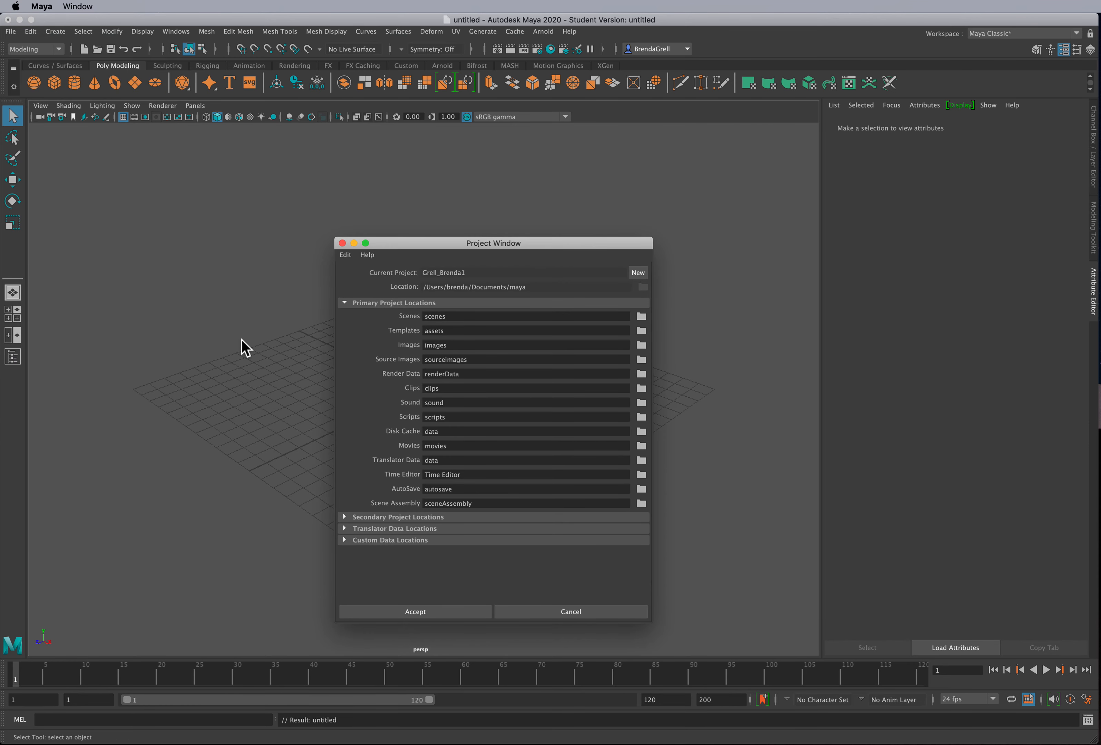
click(642, 280)
double_click(536, 273)
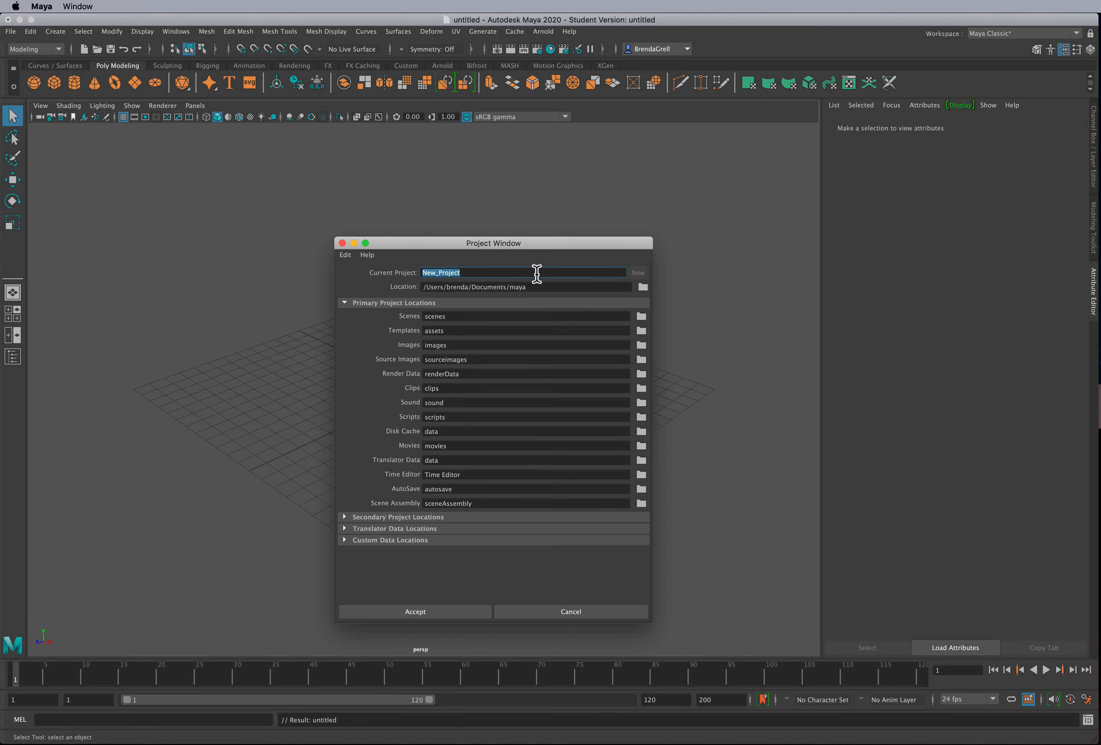
text(Grell_Brenda3)
click(460, 614)
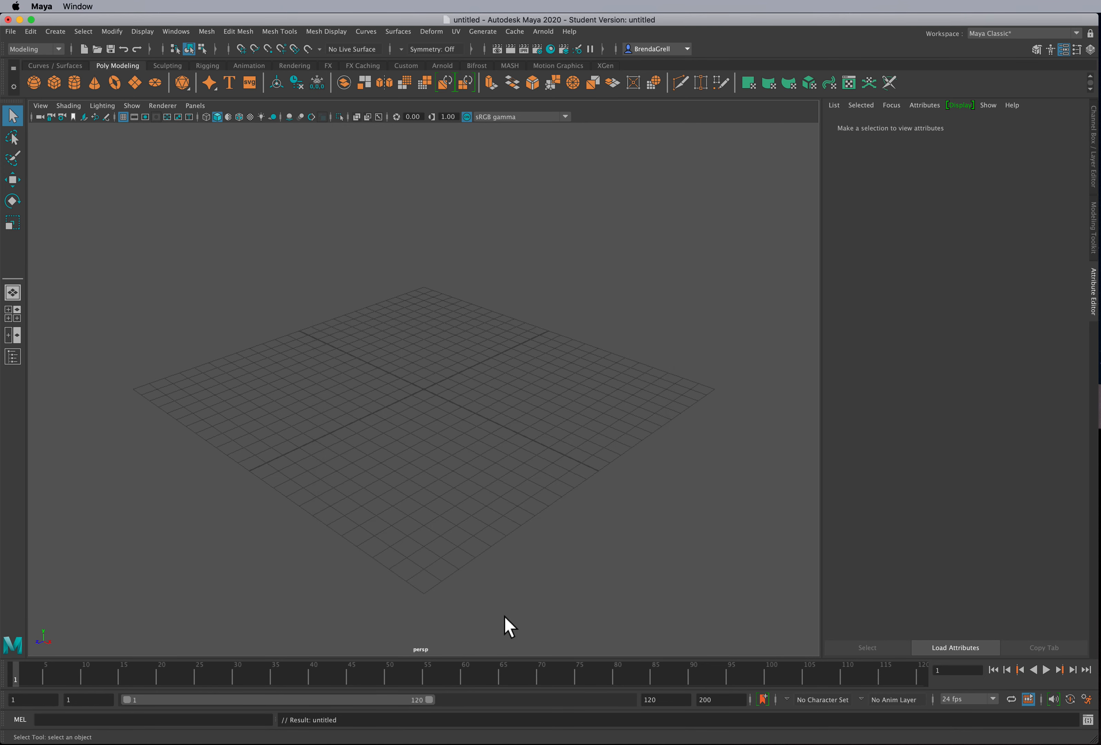
Create a polygon cube at the grid's centre and scale it up uniformly.
click(54, 83)
key(e)
key(r)
drag(423, 389, 506, 413)
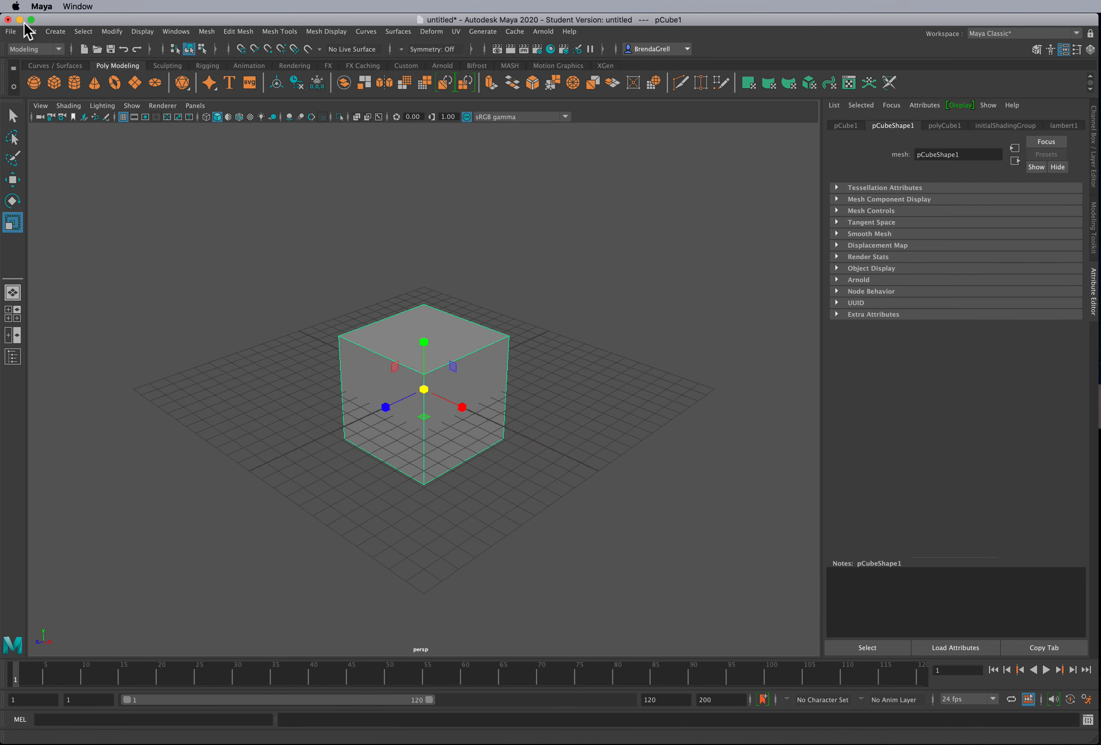
Save the scene with incremental save on as Maya ASCII in the third project's scenes folder under the project's name, accepting the student version notice.
click(17, 33)
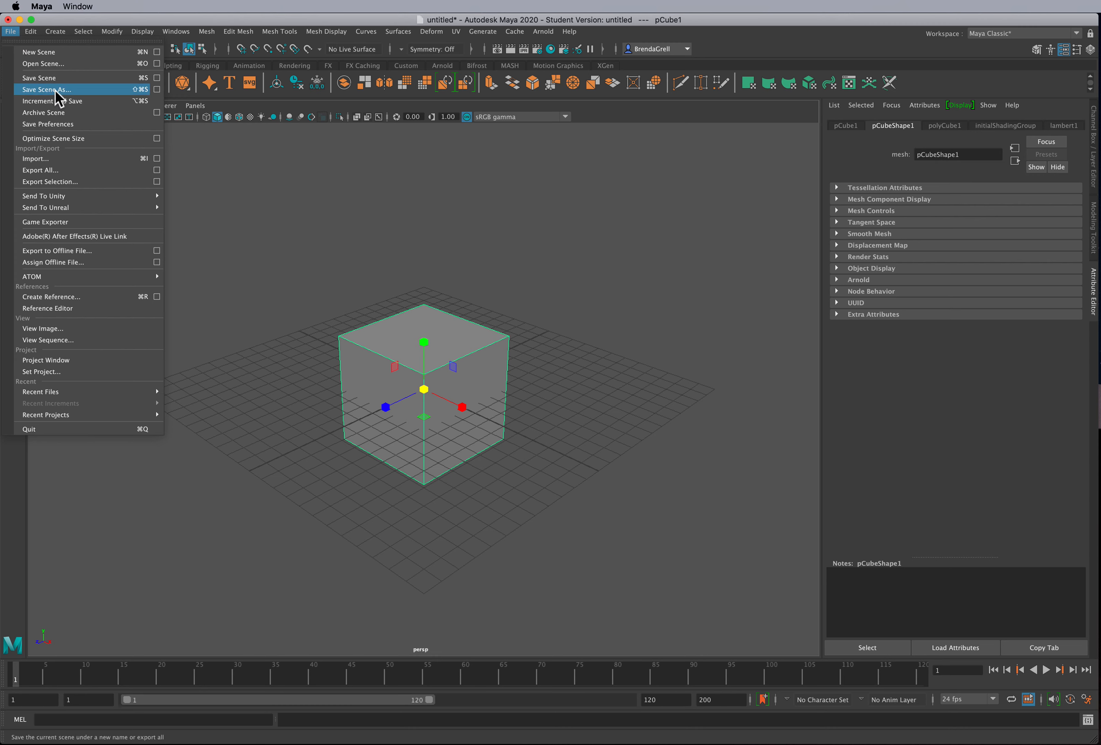
click(157, 78)
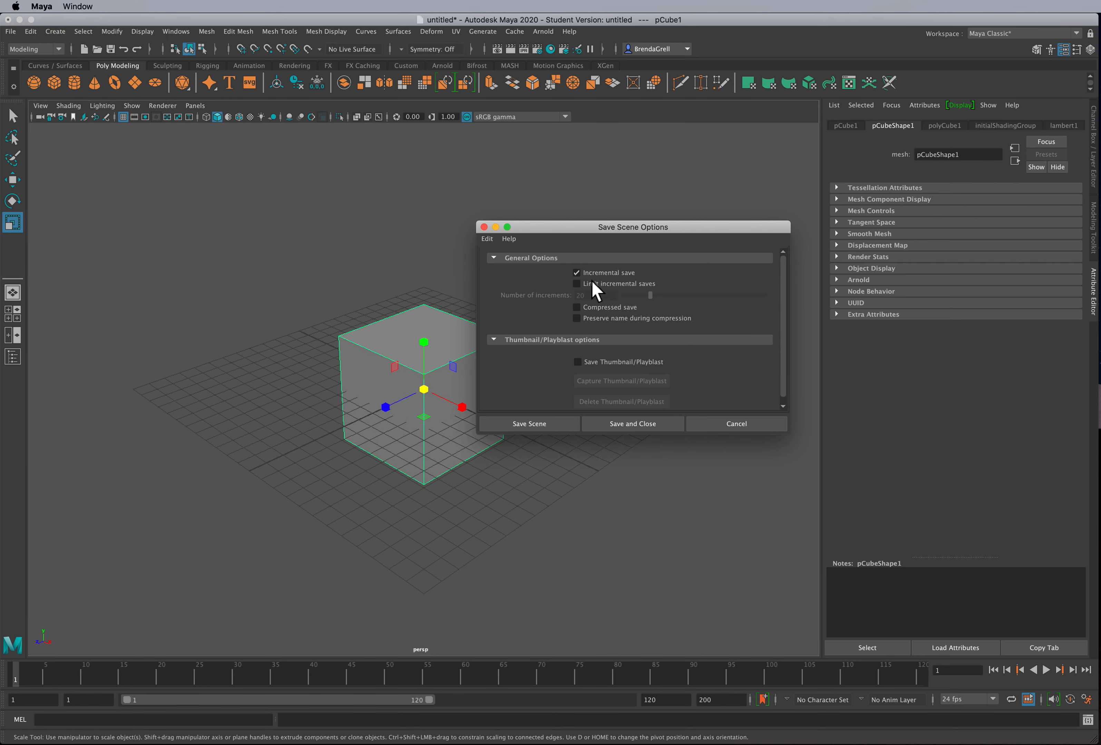
click(561, 426)
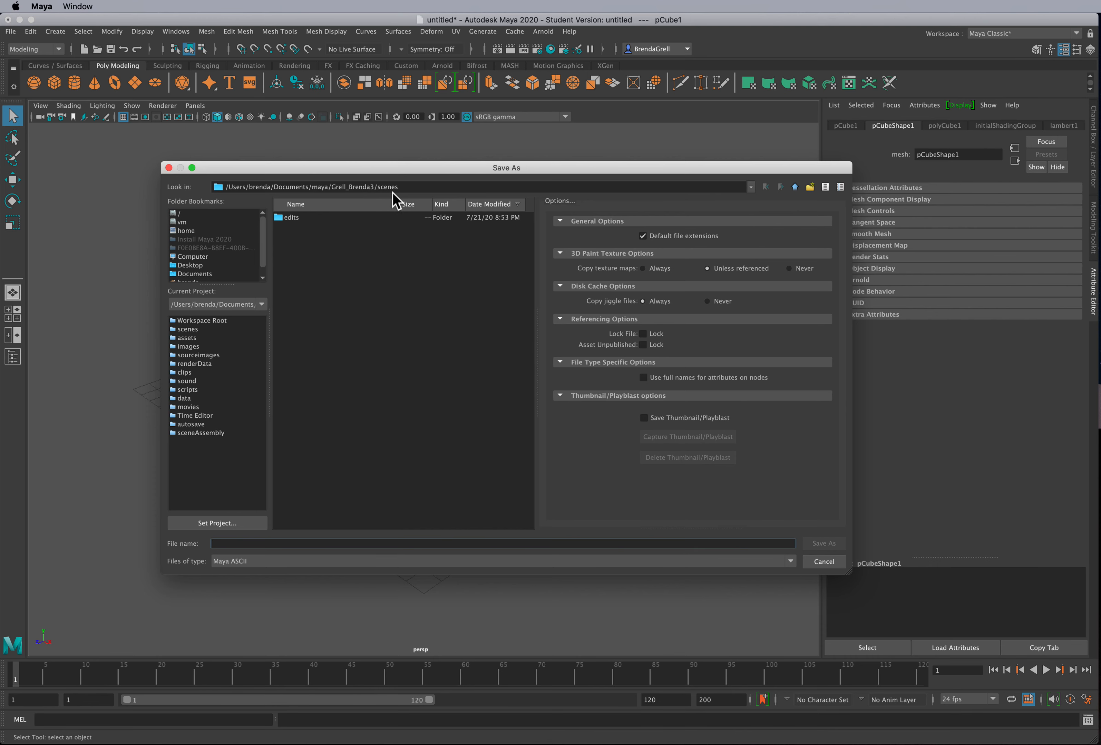
text(Grell_Brenda3)
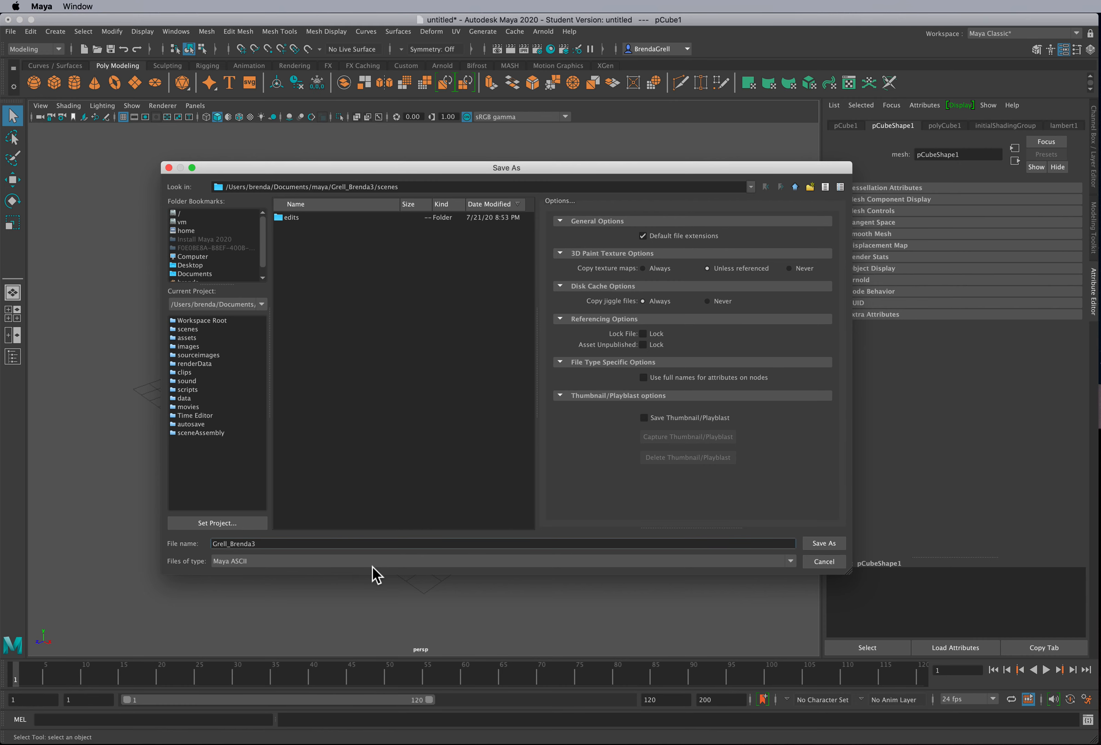
click(823, 546)
click(711, 431)
key(r)
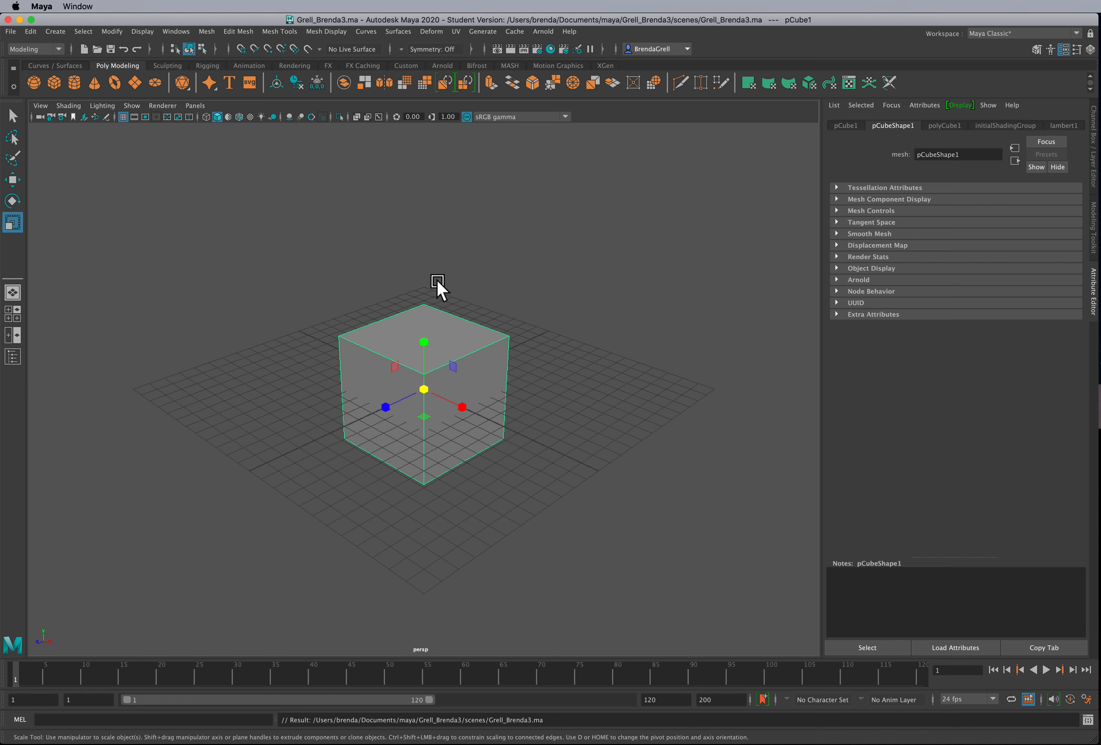
Create a fourth project with the default folders in the Documents/maya folder, using the same naming pattern with a name ending in 4.
click(10, 31)
click(94, 362)
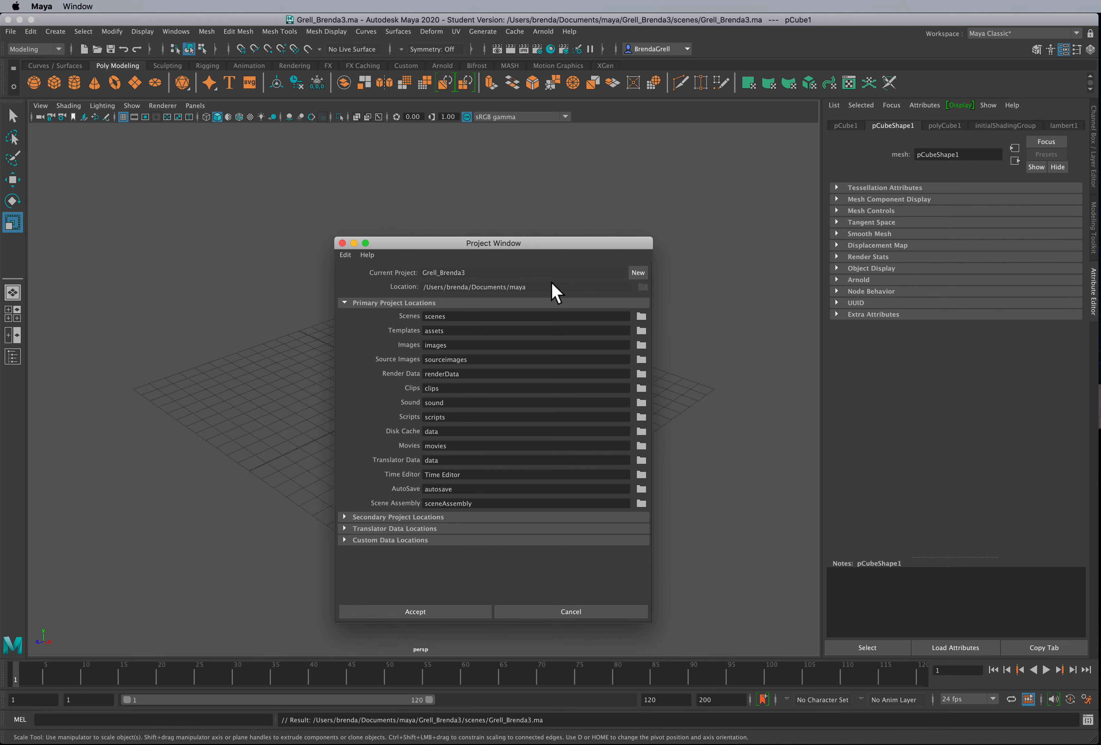
click(639, 274)
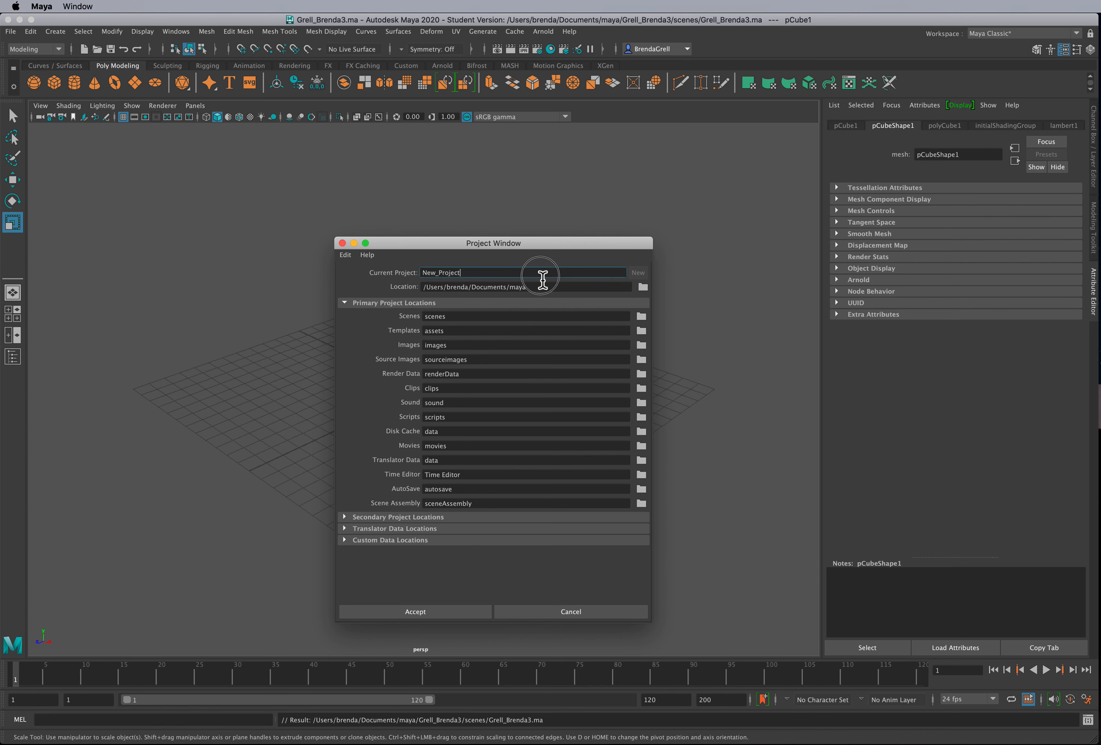
double_click(526, 276)
text(Grell_Brenda4)
click(642, 287)
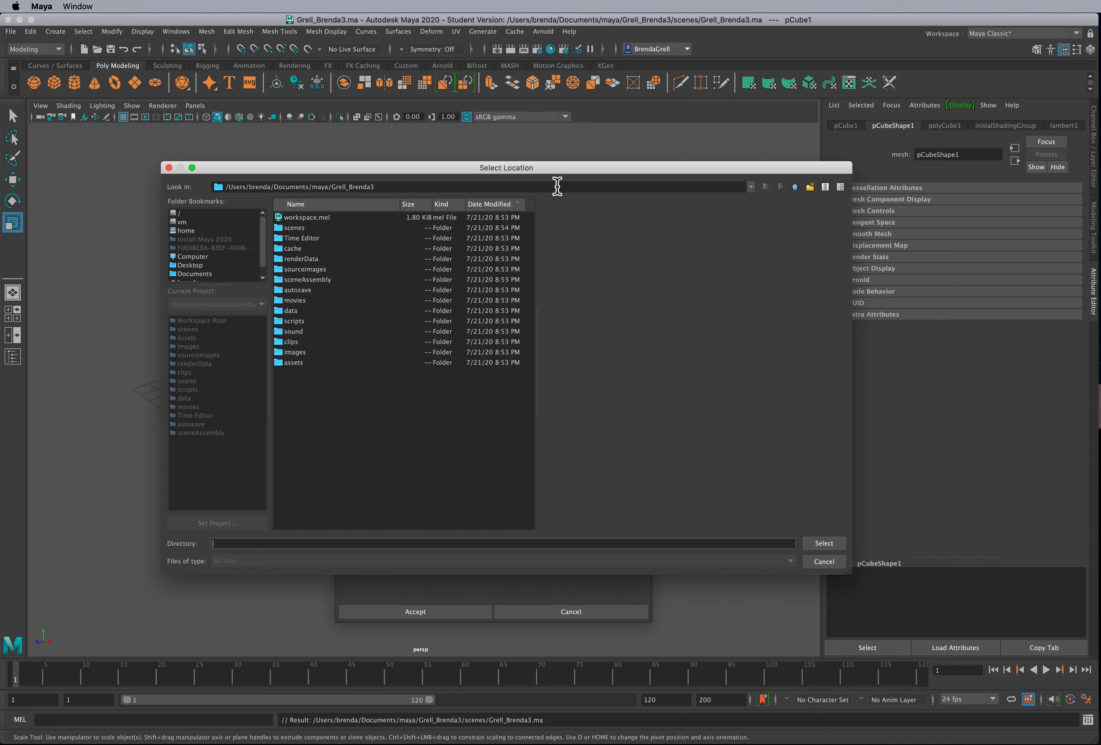
click(797, 187)
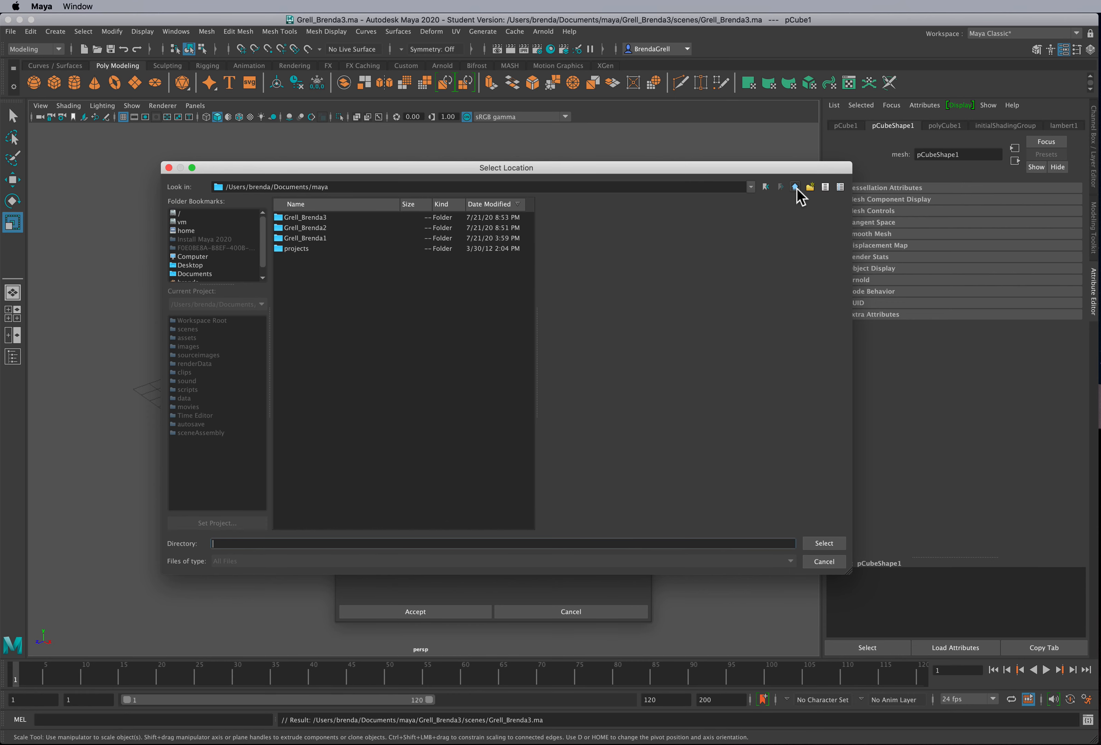
click(823, 561)
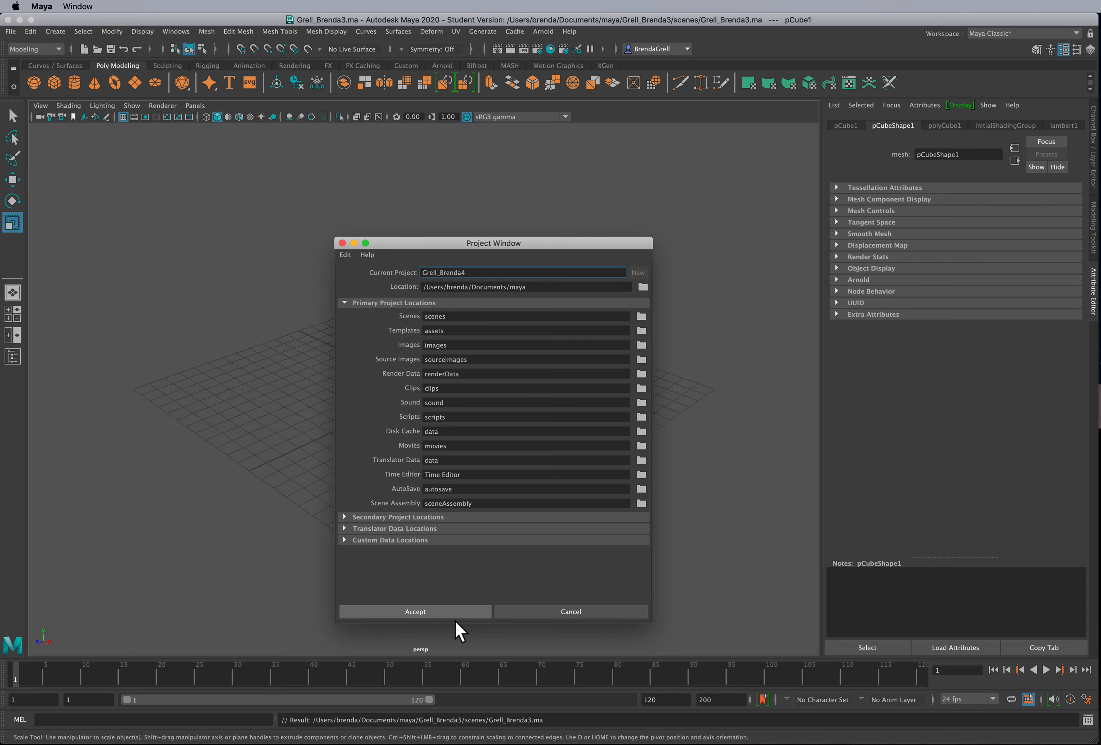
click(438, 616)
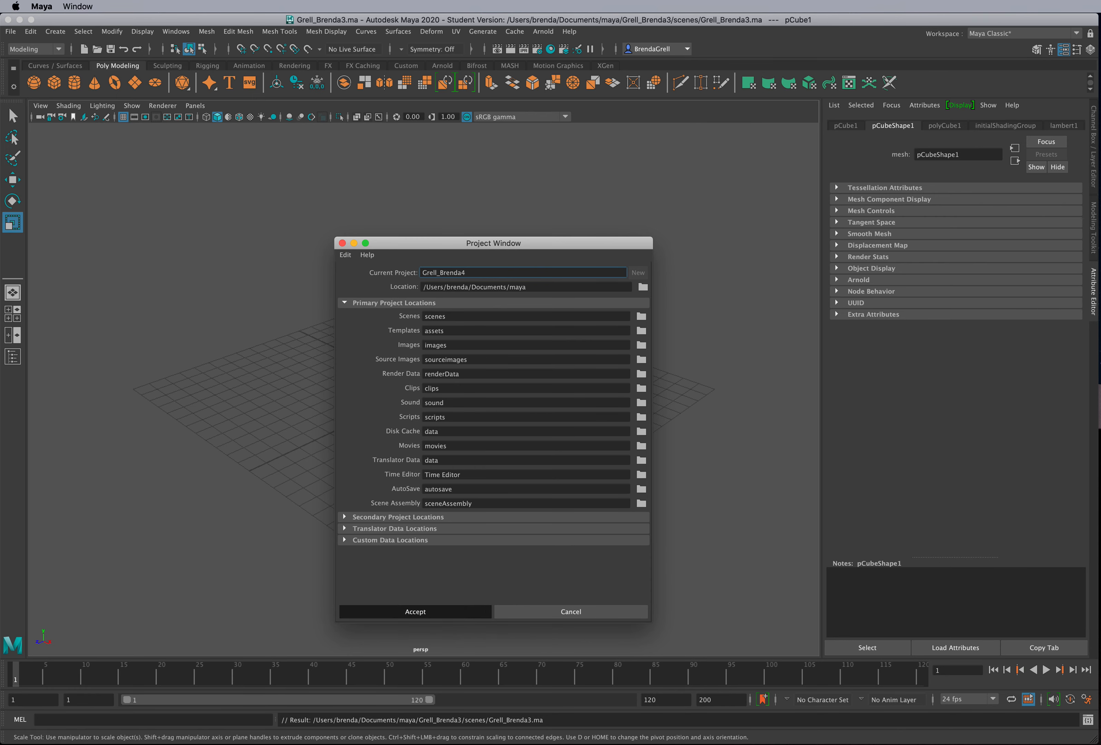
Switch to Finder and examine the project folders, including the second project's incremental saves and the third project's scenes folder.
key(super+Tab)
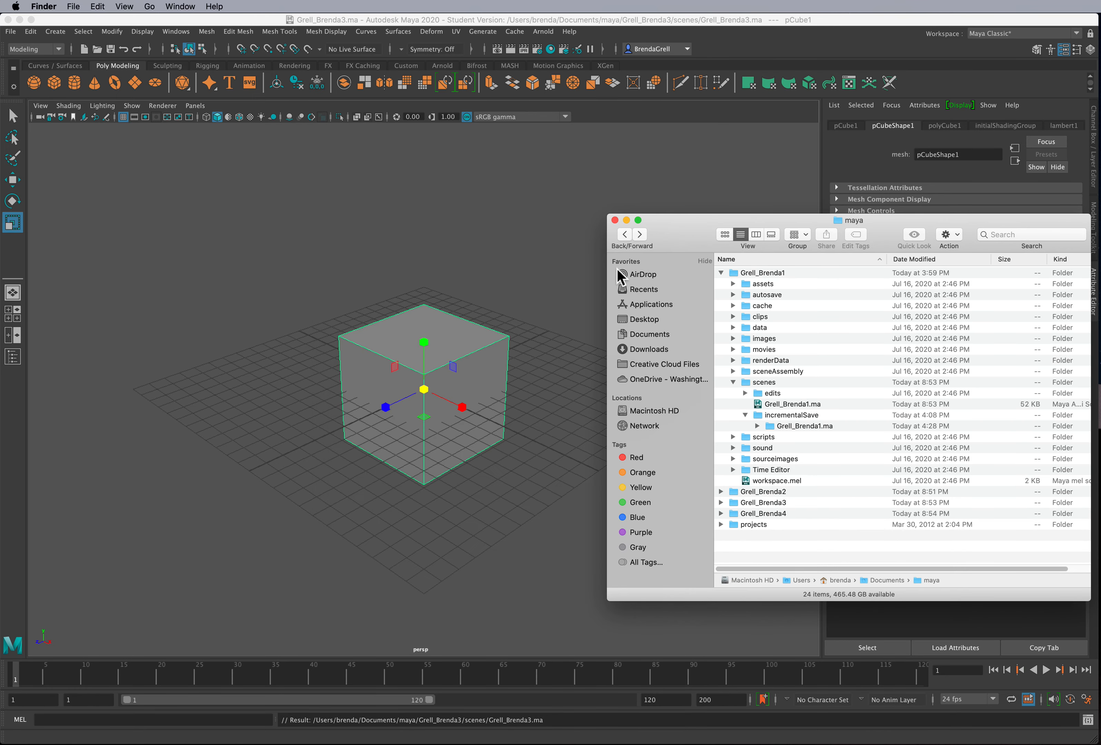
drag(680, 229, 538, 181)
click(578, 225)
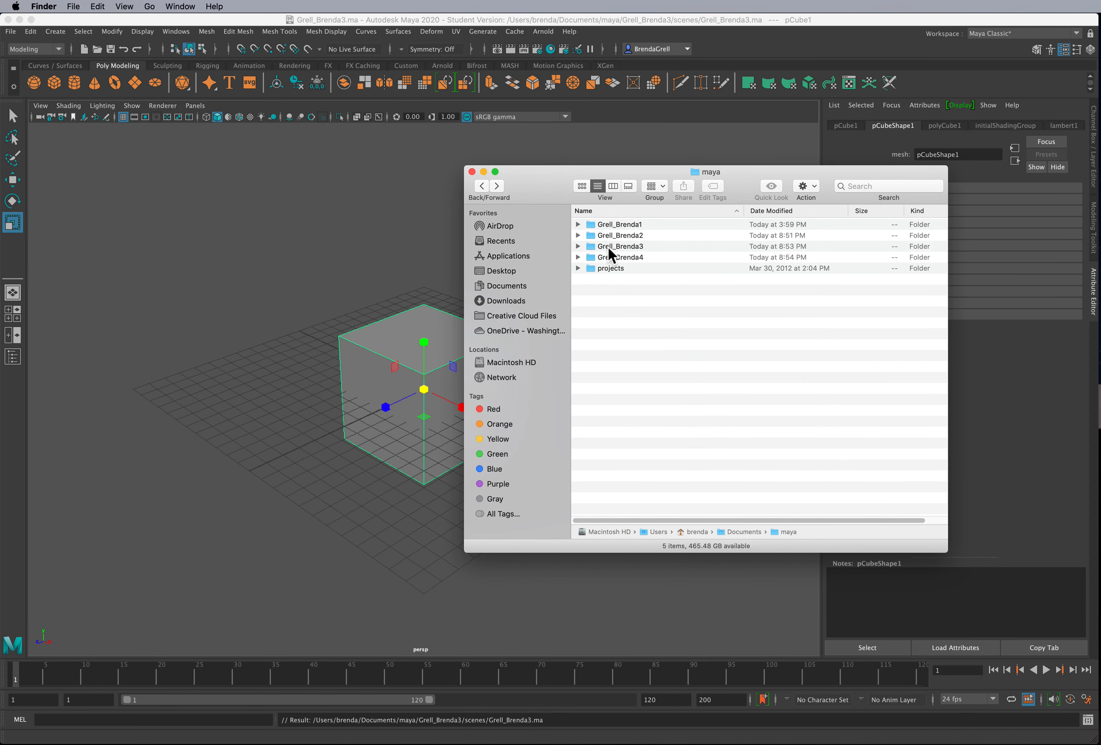
click(623, 235)
click(578, 236)
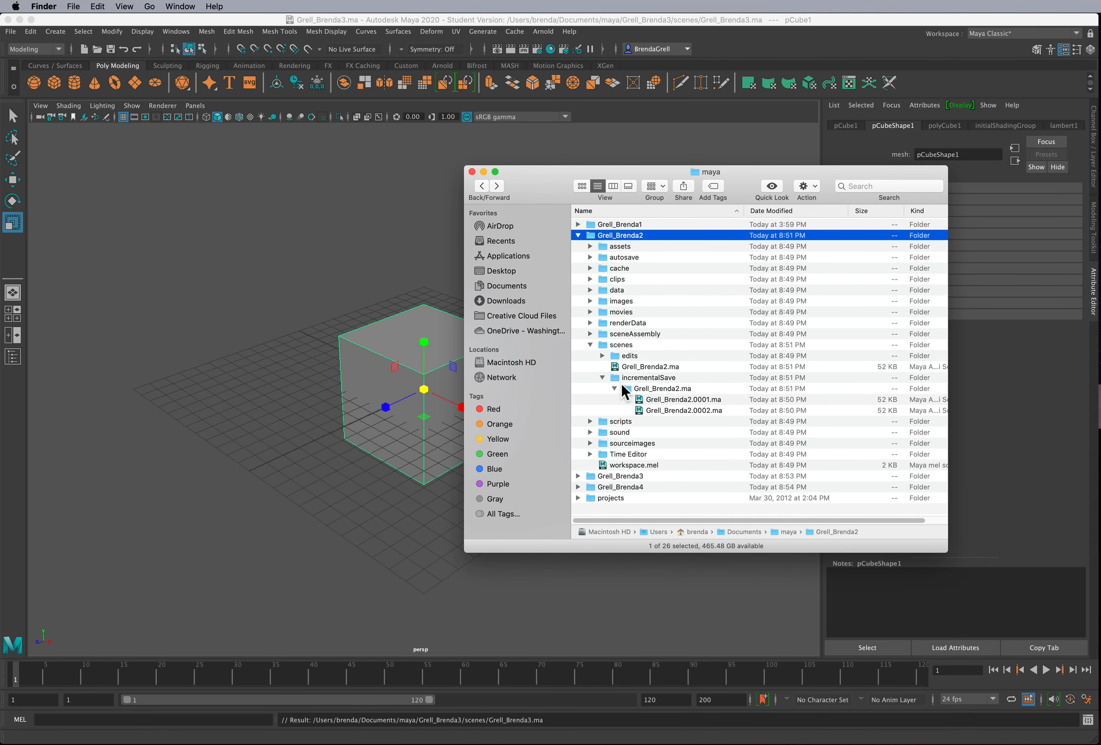
click(578, 235)
click(620, 246)
click(578, 245)
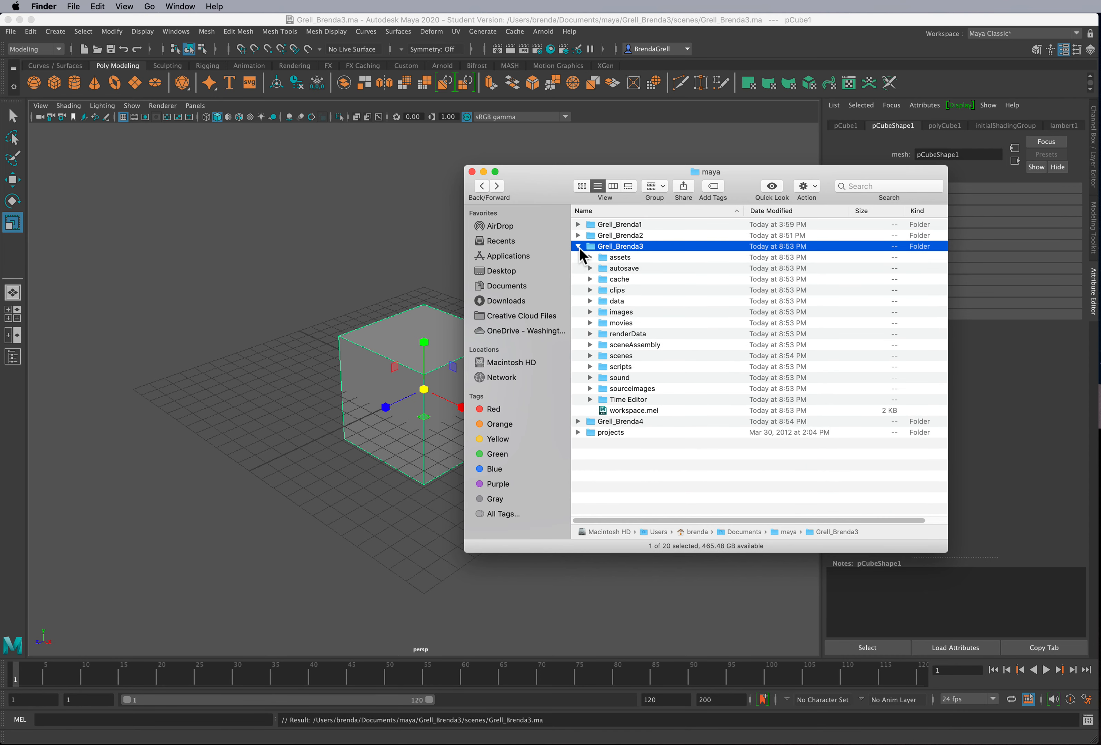
click(620, 355)
click(591, 356)
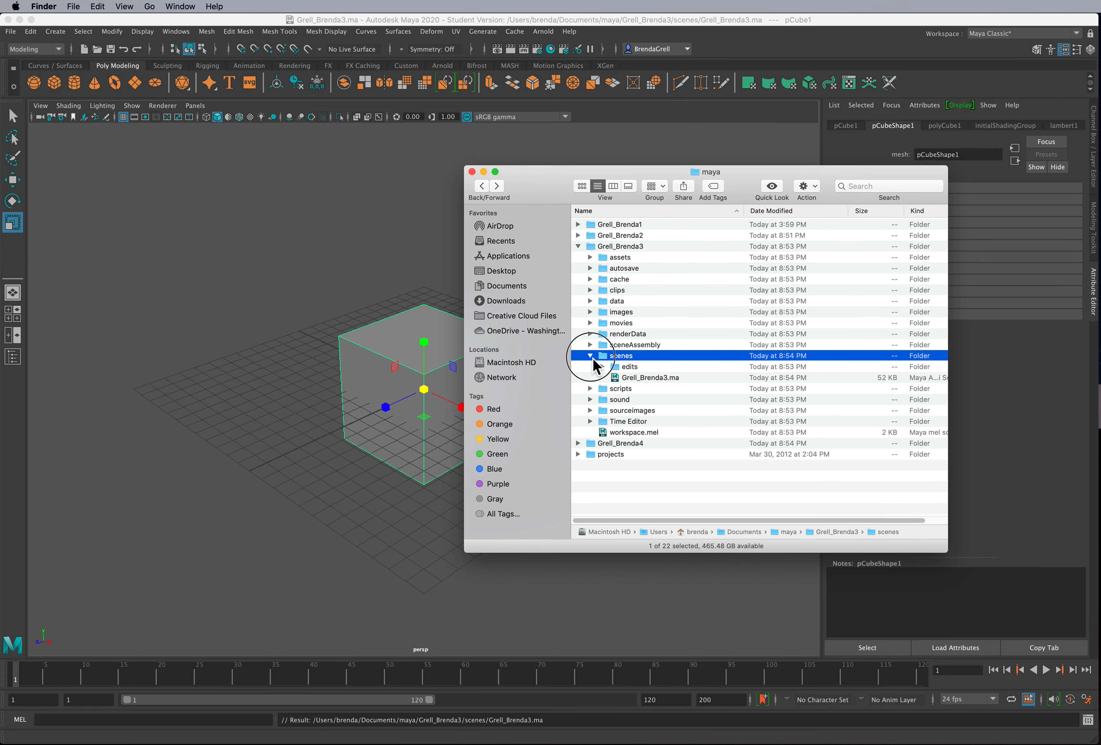
Switch back to Maya and flatten the cube vertically to roughly a third of its height.
click(393, 362)
key(w)
key(r)
drag(462, 407, 409, 386)
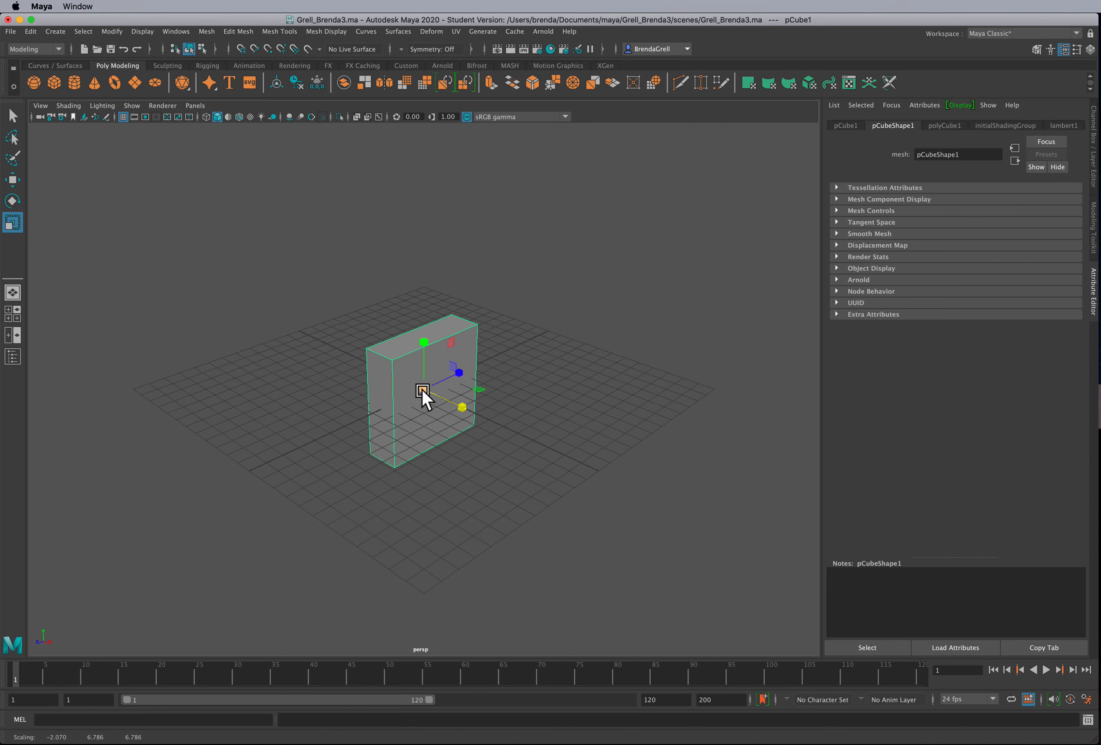
key(ctrl+z)
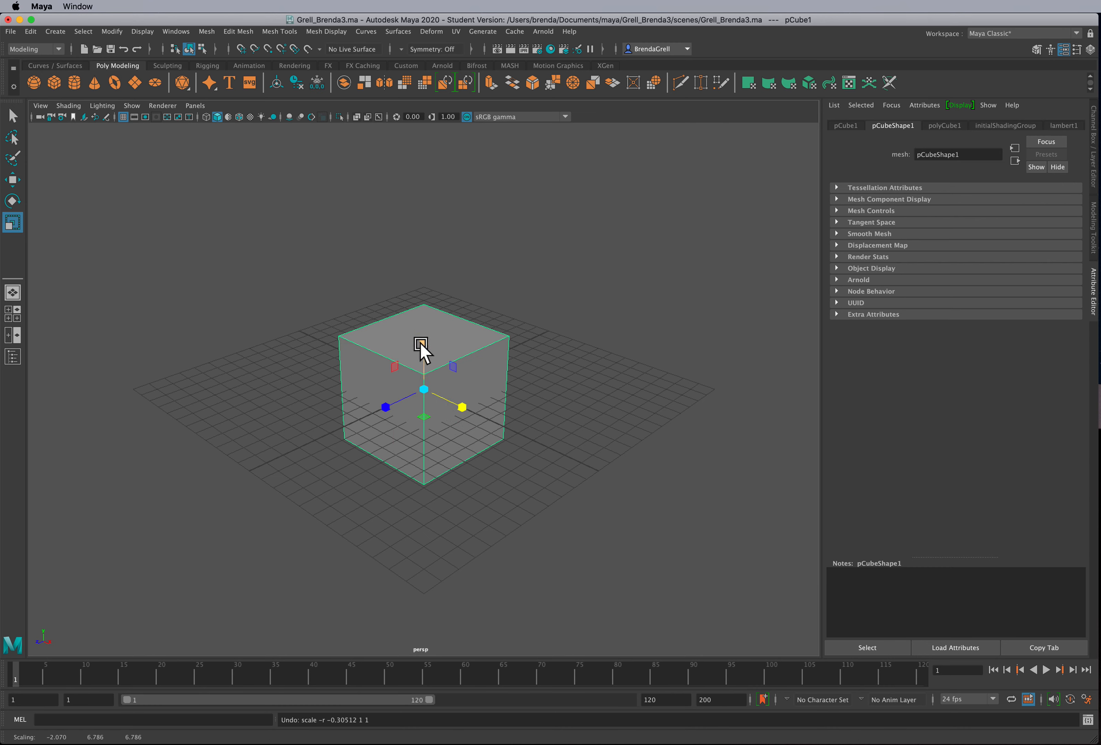
drag(422, 344, 423, 380)
Save the flattened cube scene incrementally, accepting the student version notice.
key(super+s)
key(q)
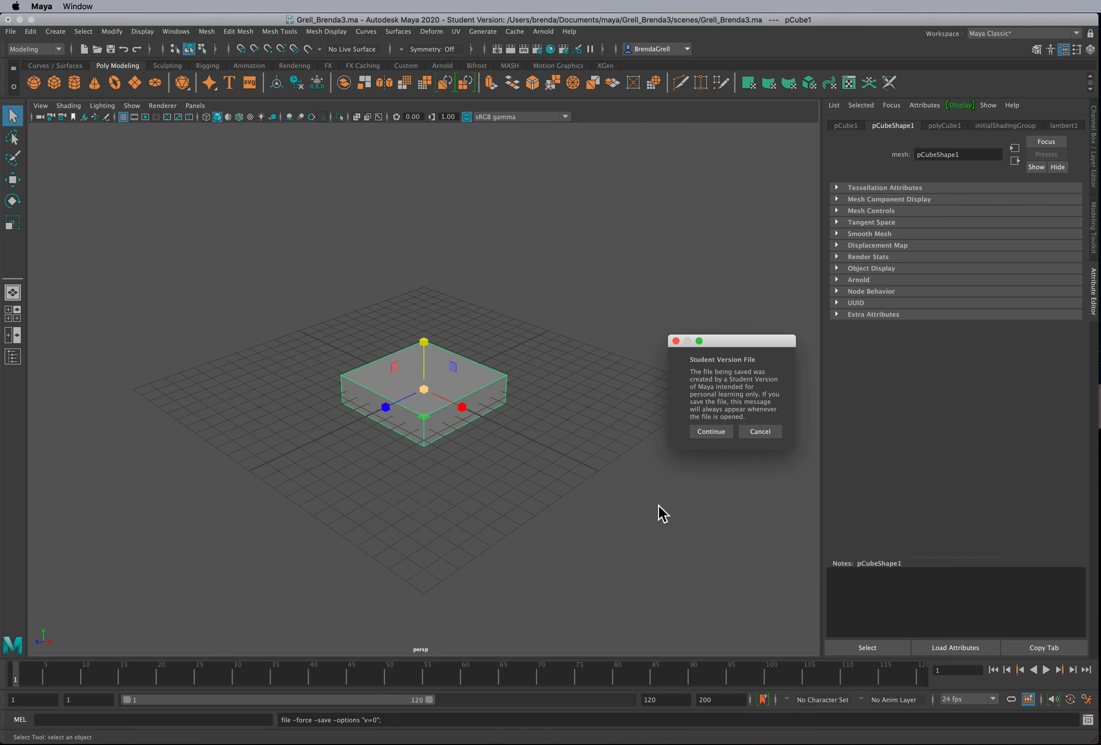
click(712, 433)
key(r)
Switch to Finder and examine the contents of the fourth project's scenes folder.
key(super+Tab)
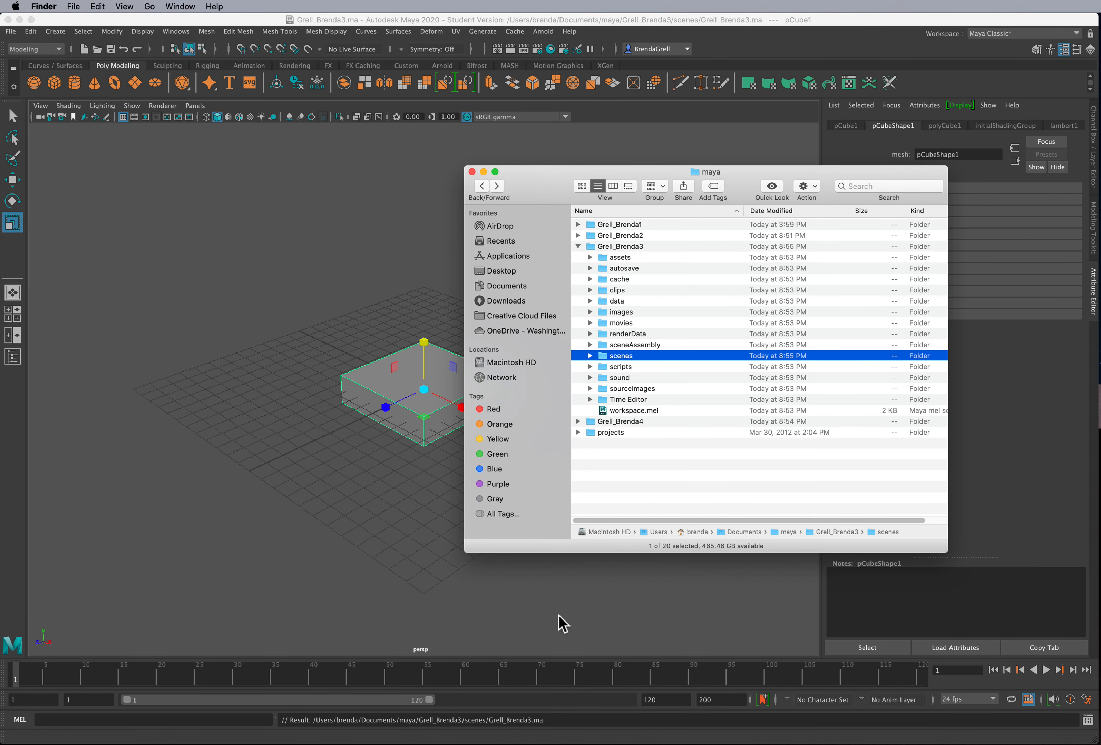
click(578, 246)
click(581, 257)
click(578, 257)
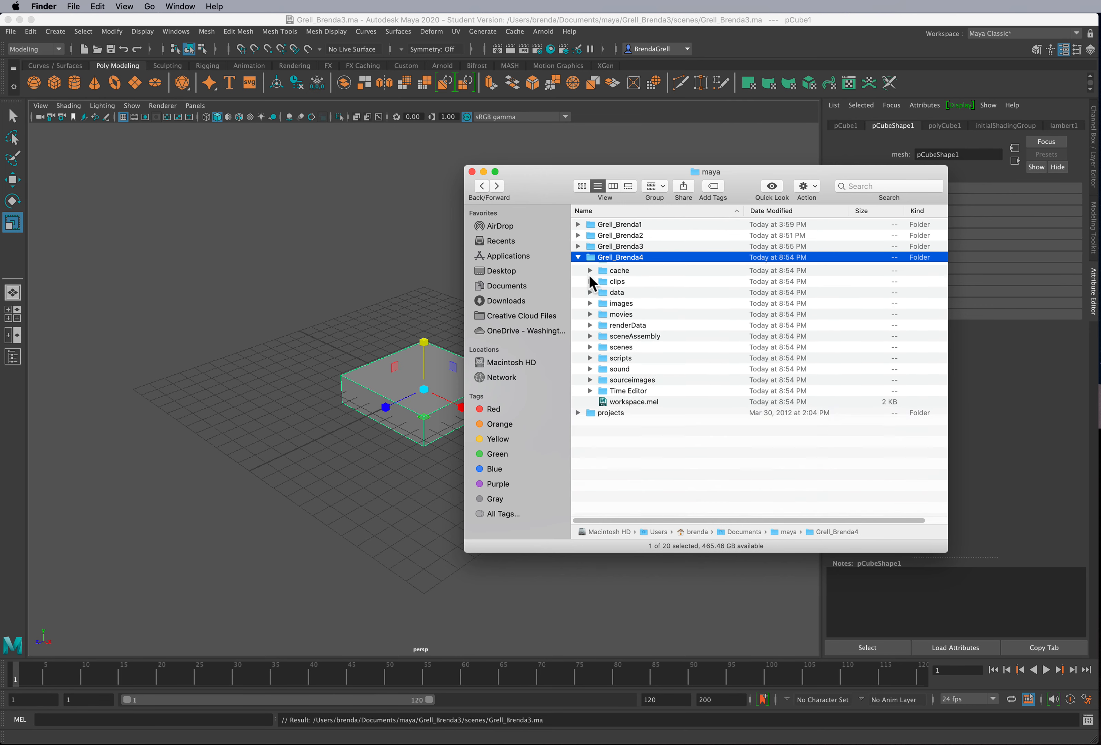
click(608, 367)
click(590, 366)
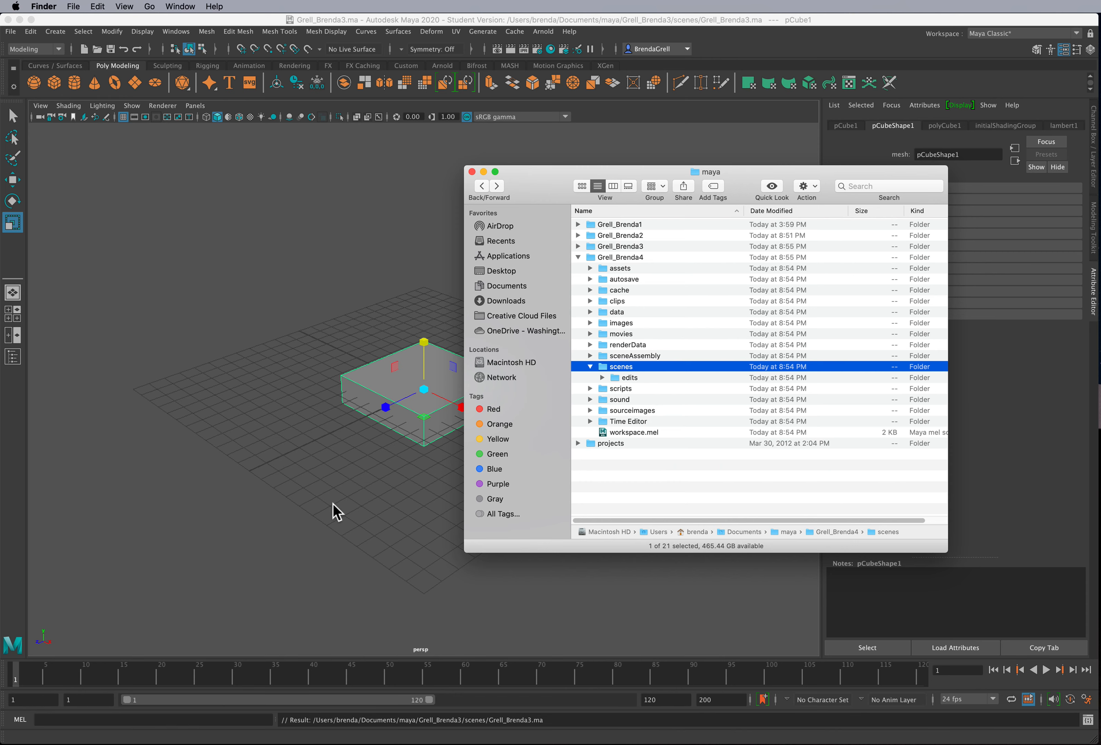
Examine the third project's scenes folder, checking its main scene file and the incrementalSave subfolder.
click(630, 258)
click(582, 247)
click(578, 257)
click(578, 247)
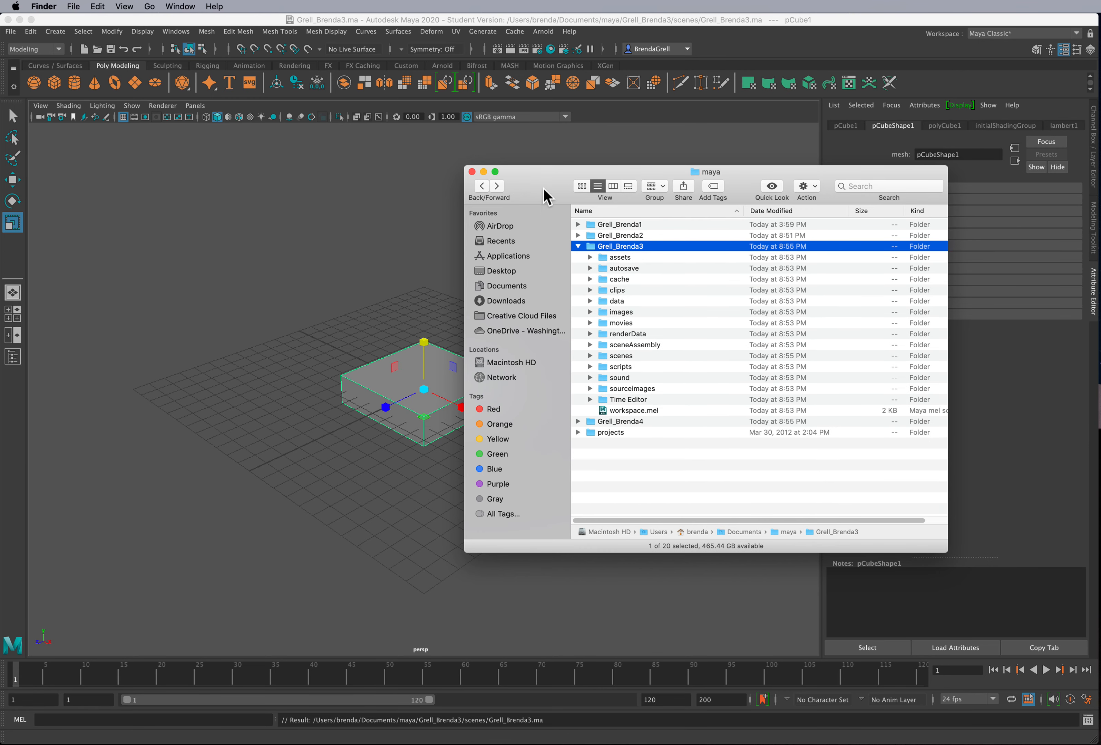
drag(546, 191, 550, 243)
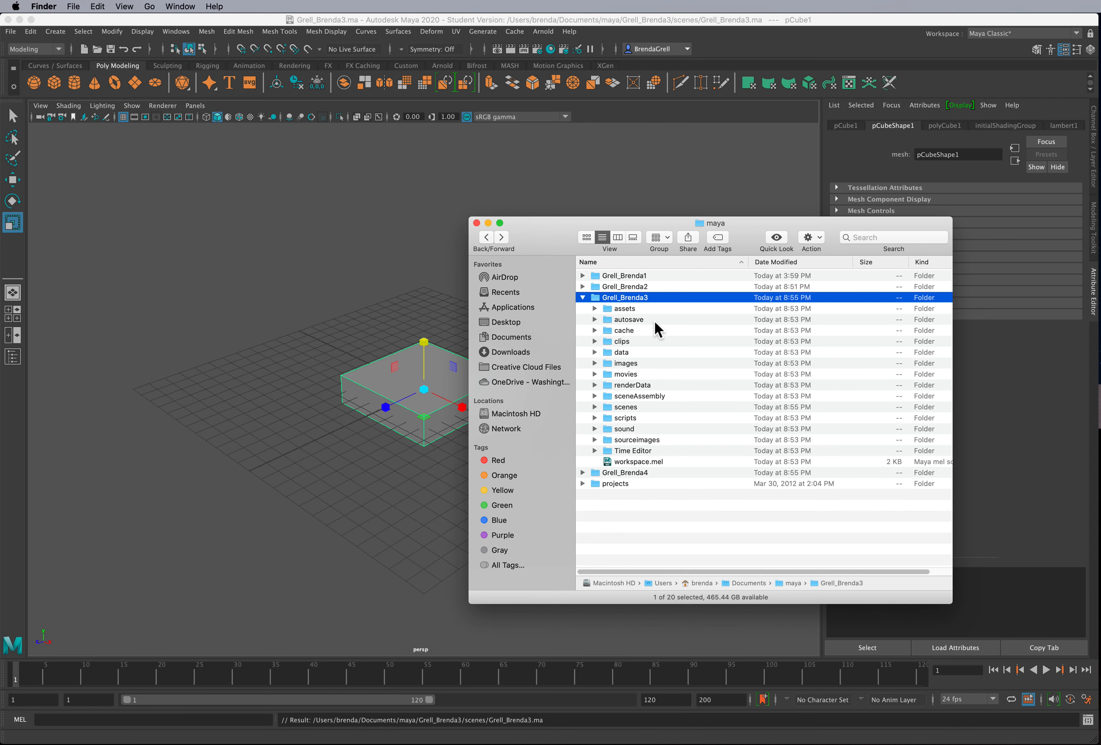
click(622, 407)
click(594, 407)
click(646, 427)
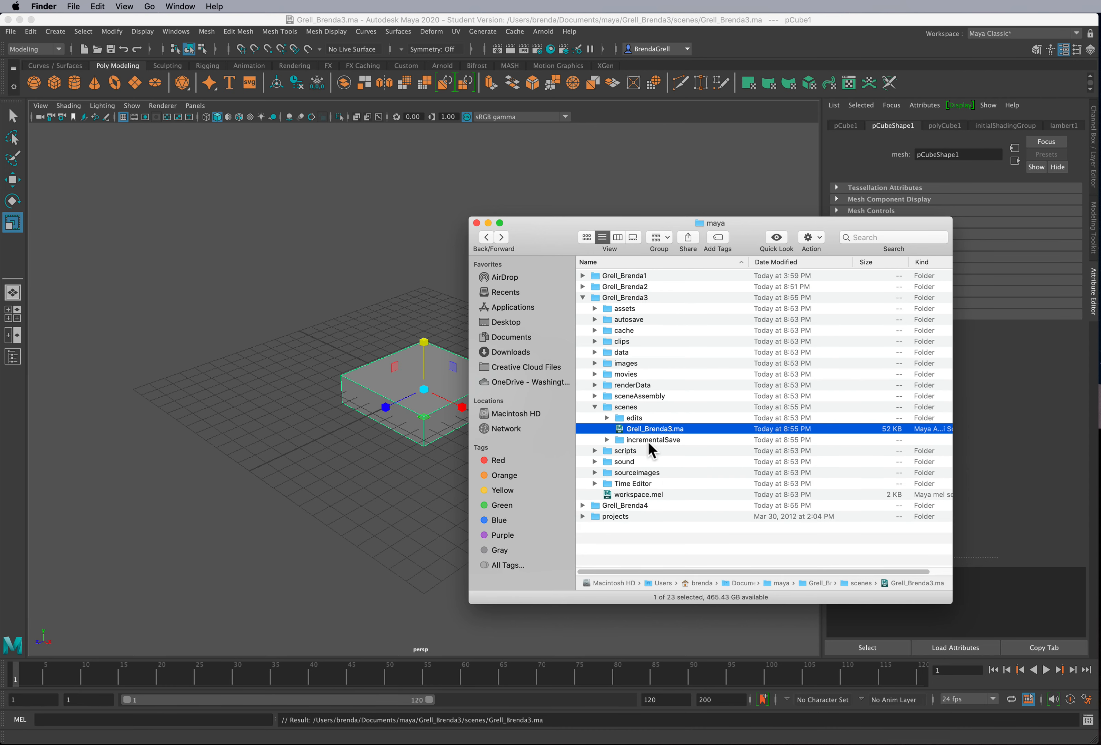
click(647, 440)
click(607, 441)
click(618, 450)
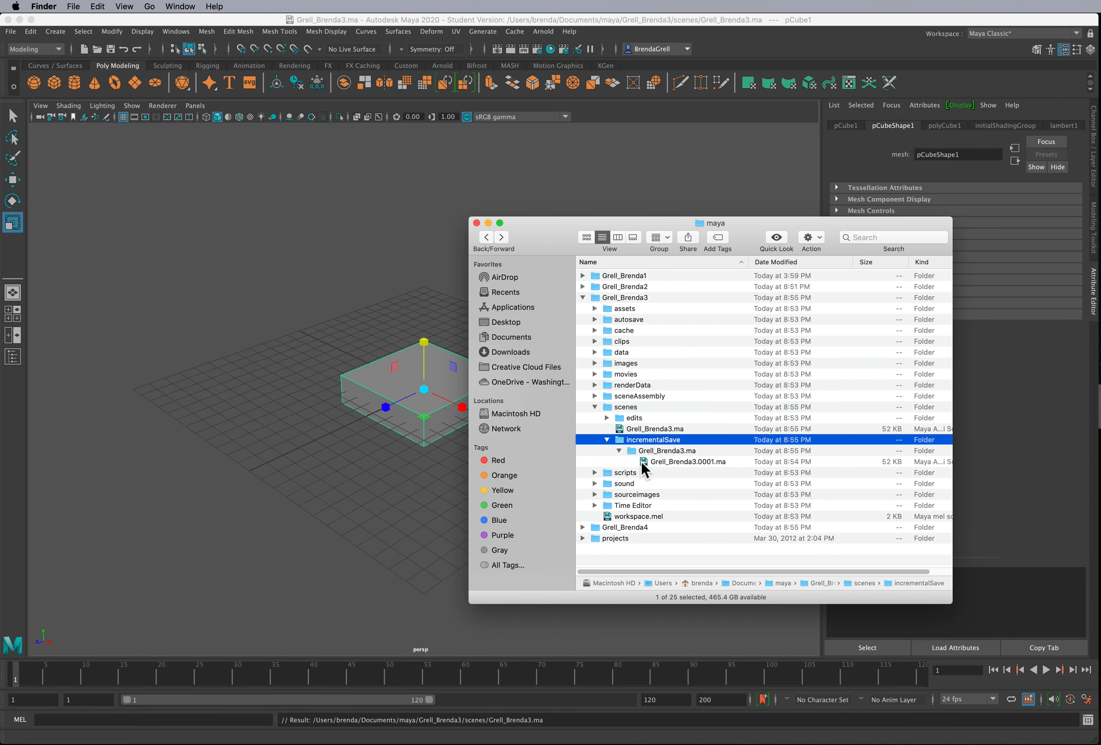
Collapse the third project's folder and open the second project's main scene file from its scenes folder, accepting the student version notice.
click(587, 298)
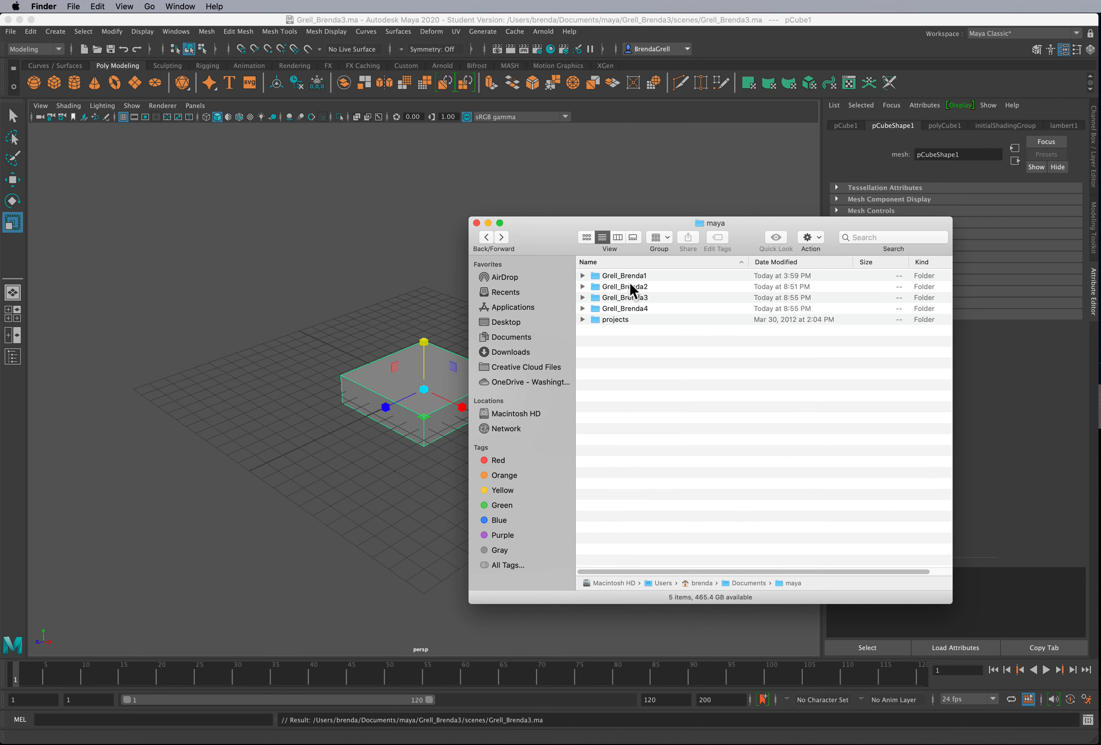
click(599, 286)
click(583, 287)
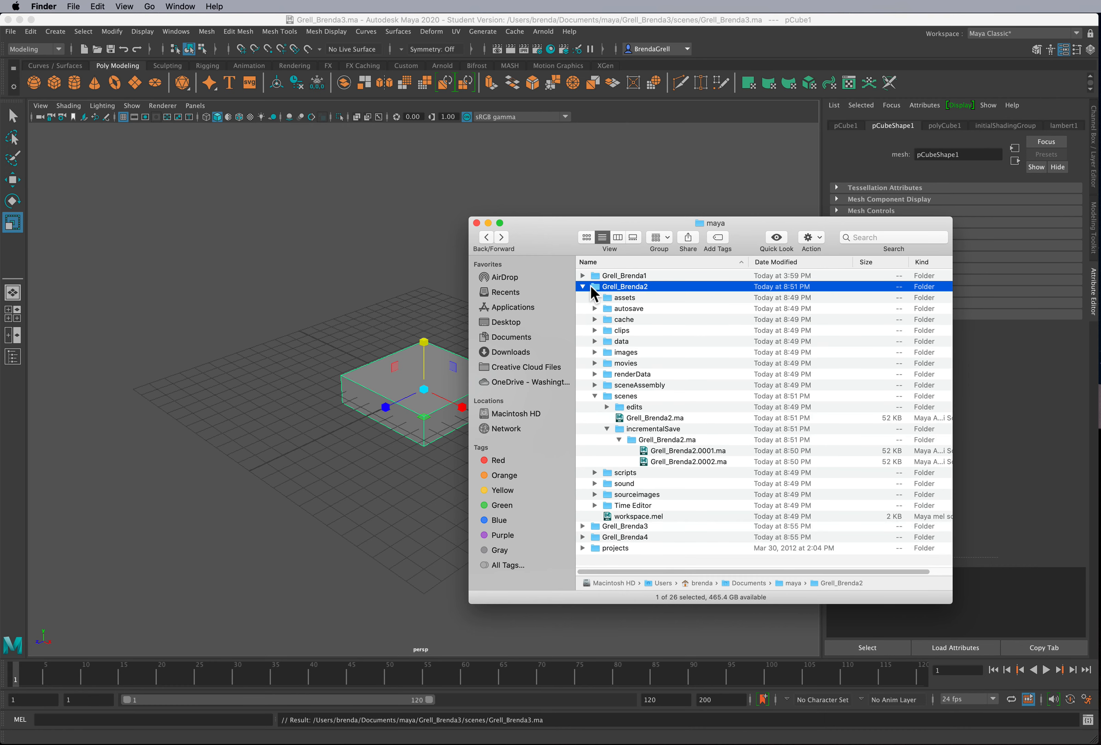
click(670, 419)
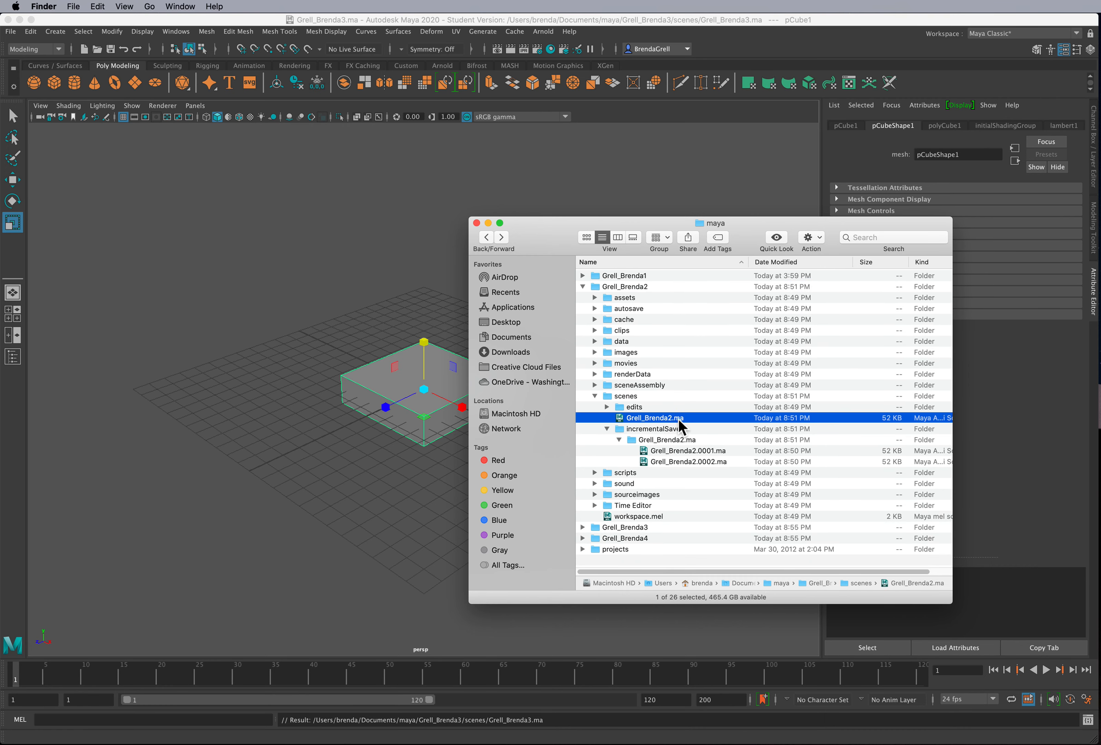
double_click(694, 418)
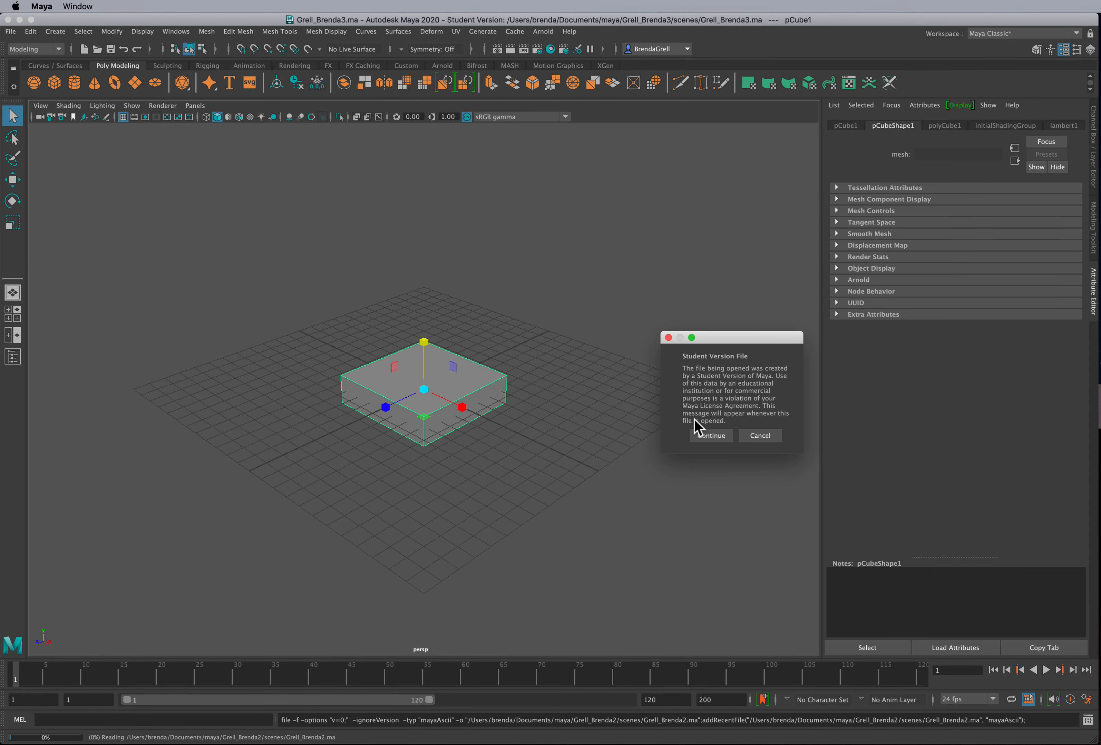
click(711, 436)
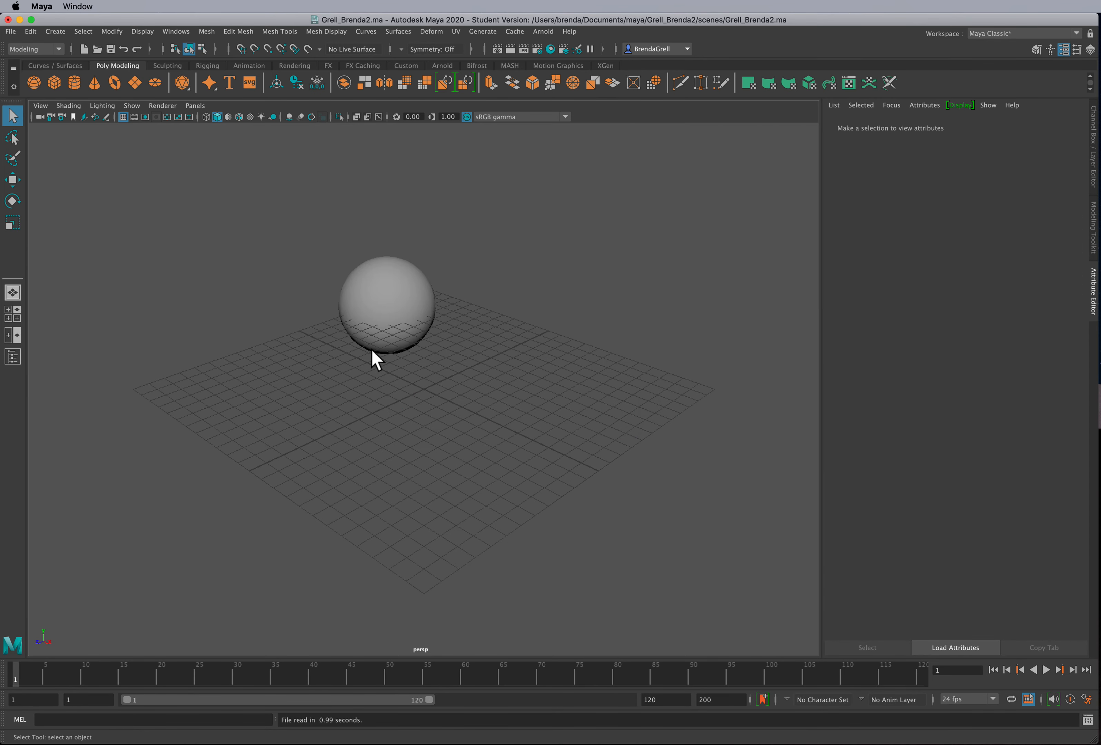
Set the current Maya project to the second project's folder so it matches the open sphere scene.
click(14, 31)
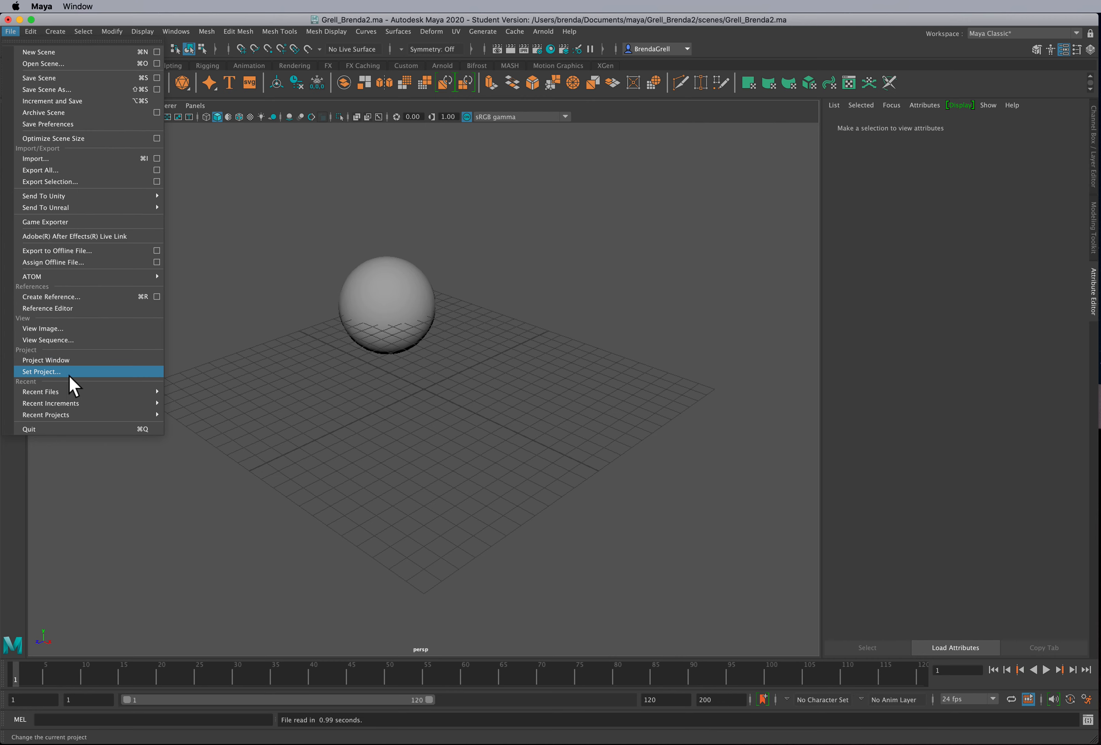
click(67, 373)
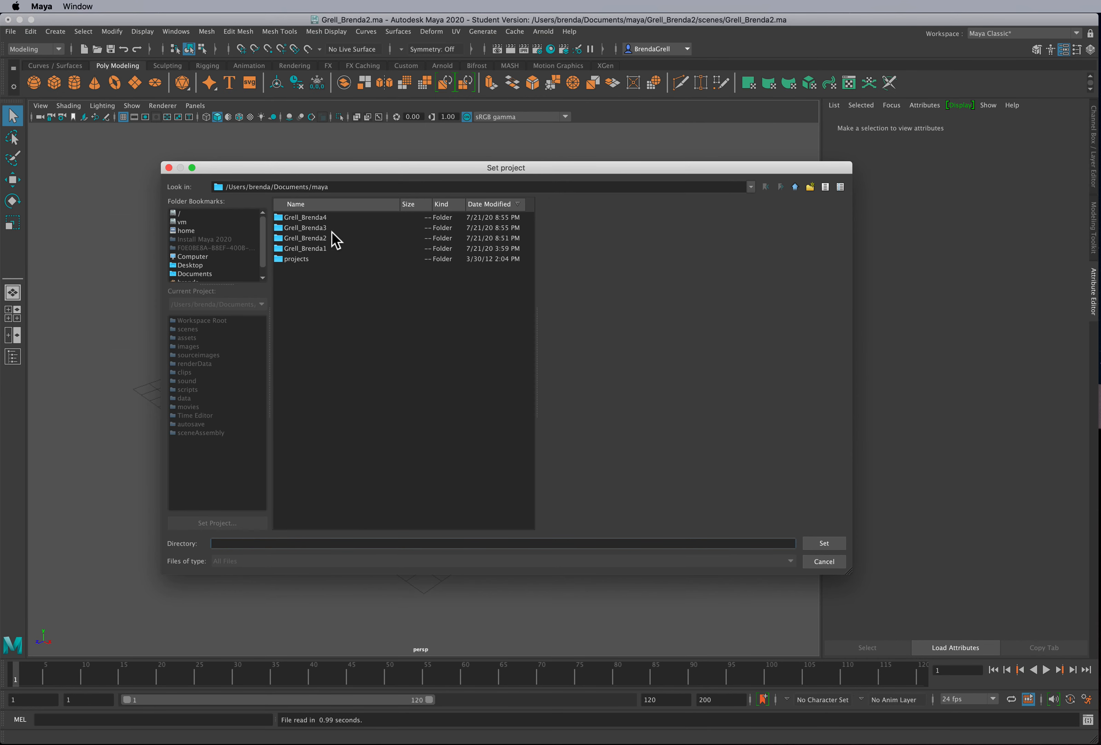
drag(331, 176, 386, 287)
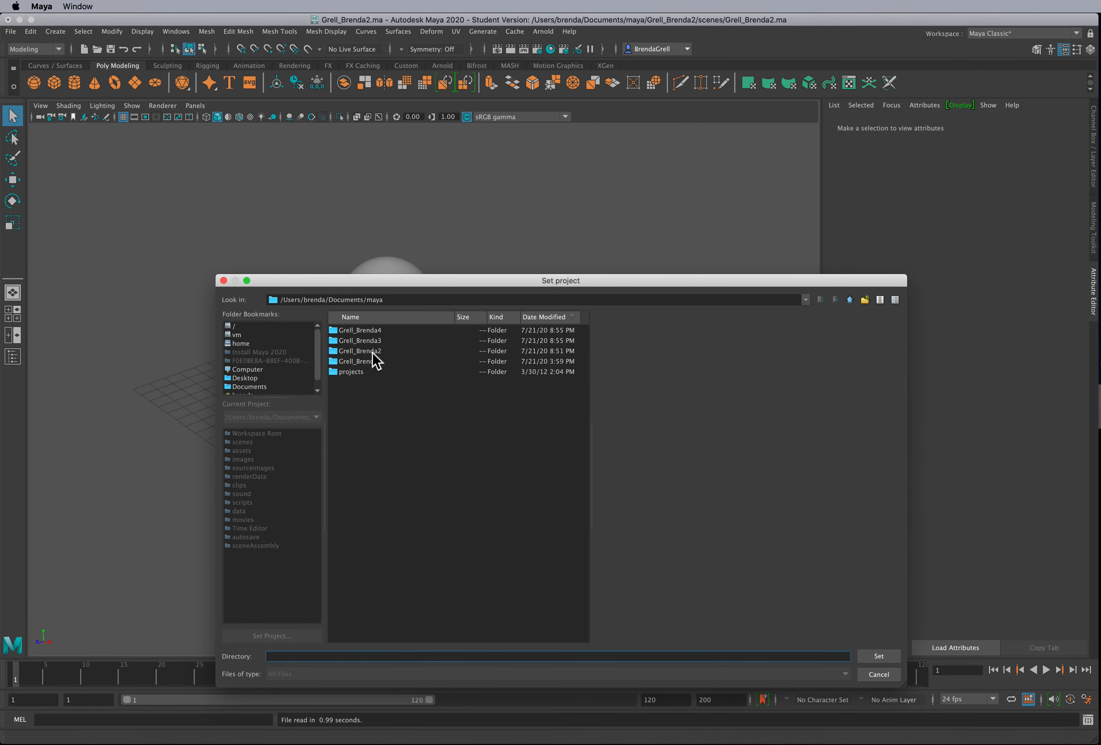
click(383, 351)
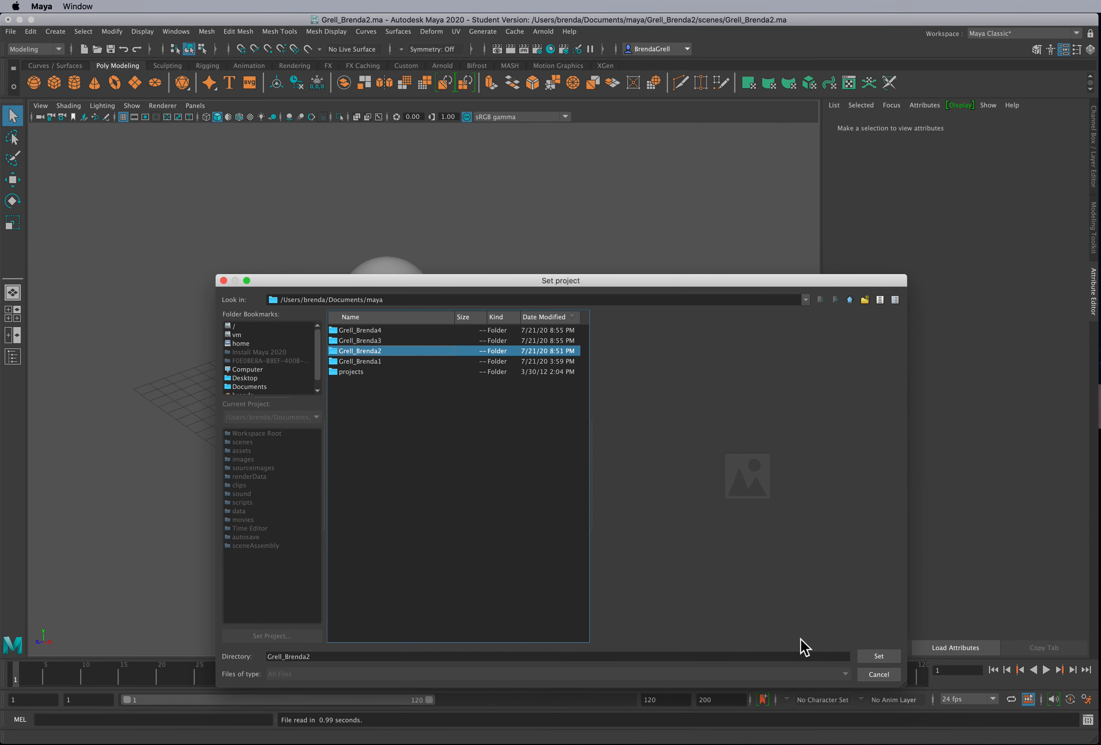
click(887, 661)
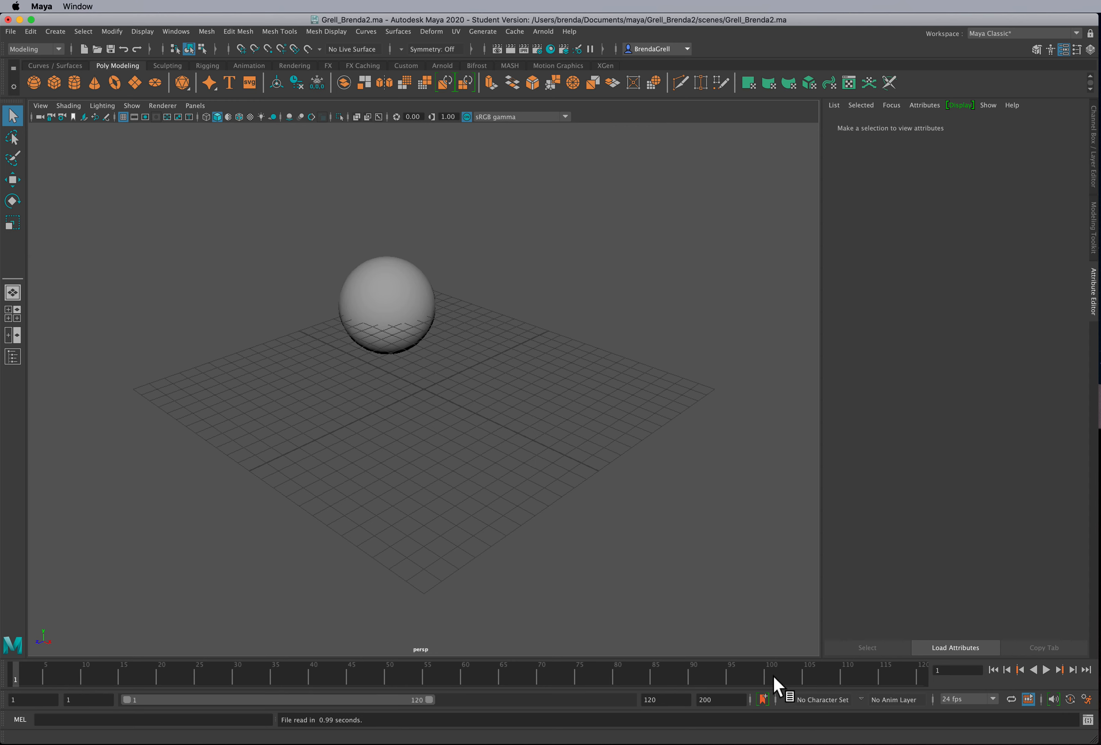
Switch to Finder and select the second project's folder to review its contents.
key(super+Tab)
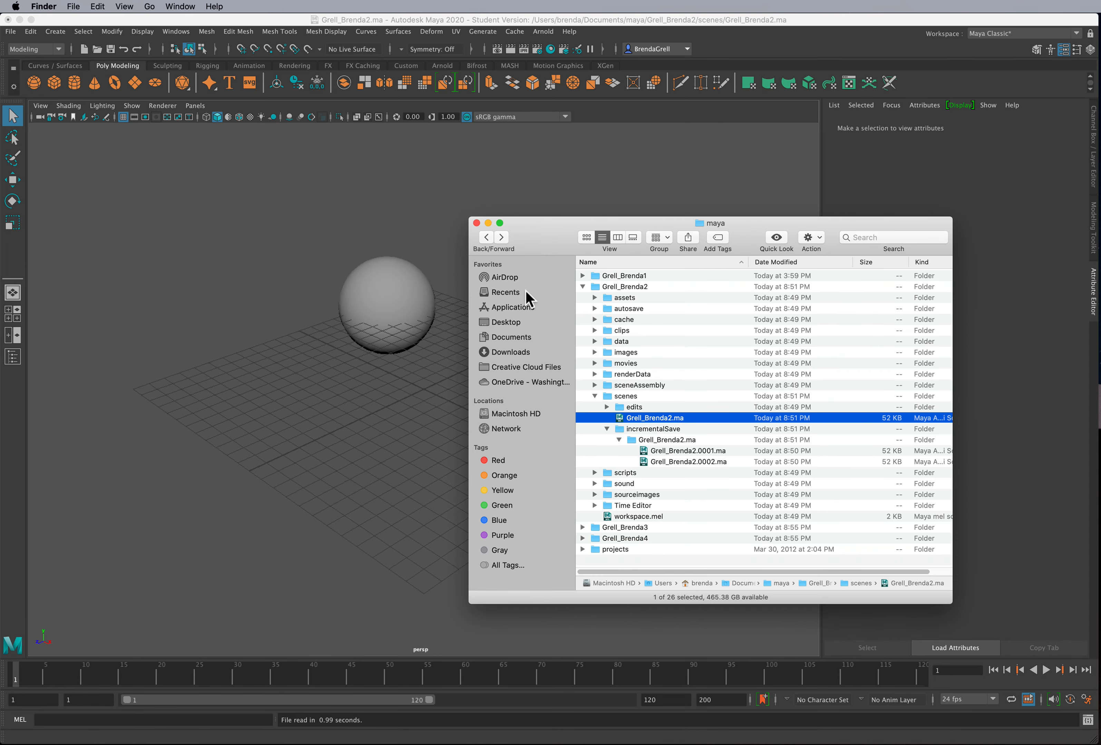
click(625, 286)
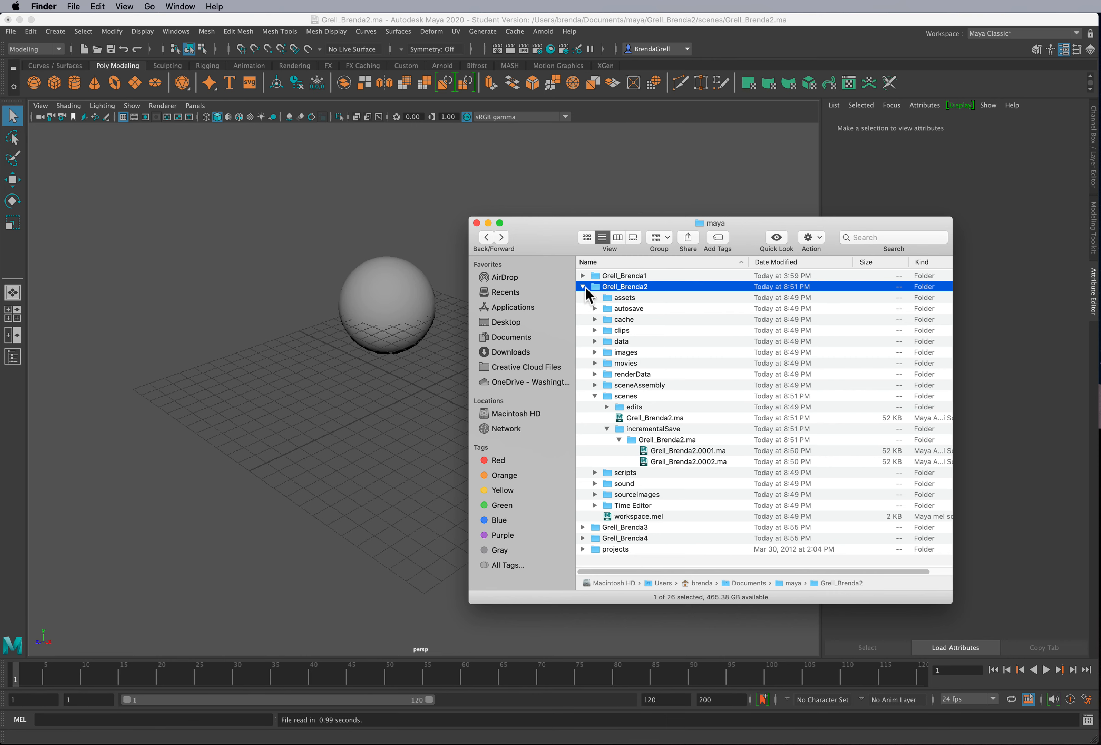